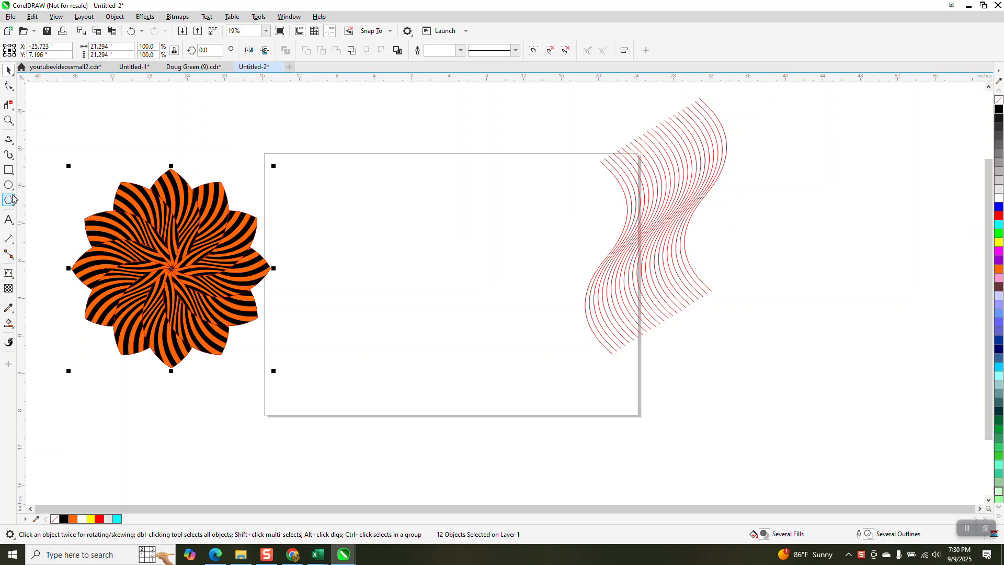
Step: Draw a 3-point curve about 2.2 in wide and 8.6 in high, bulging to the right, in the upper middle of the page
{"action": "left_click", "coordinate": [16, 147]}
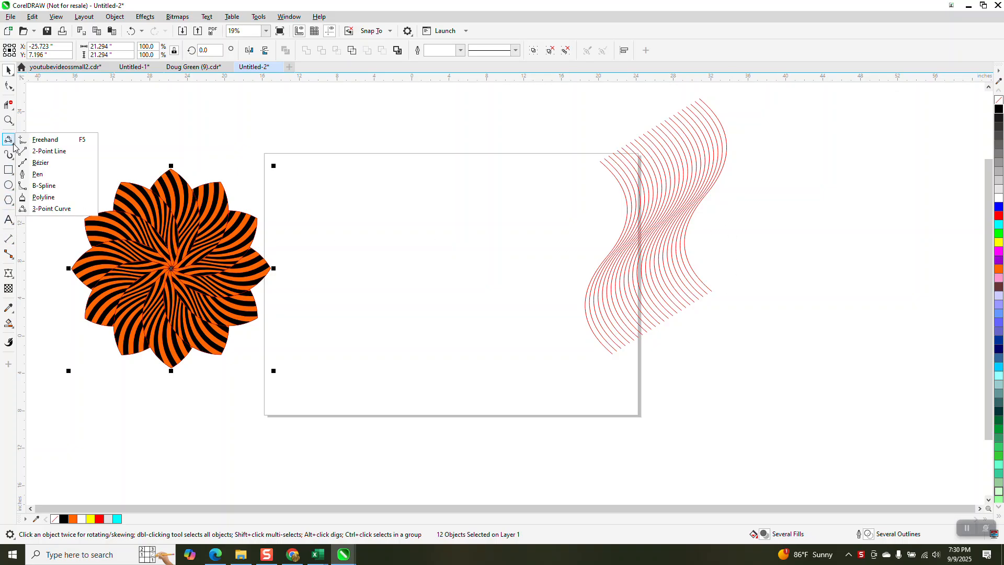
{"action": "left_click", "coordinate": [52, 210]}
{"action": "left_click_drag", "start_coordinate": [394, 191], "coordinate": [399, 271]}
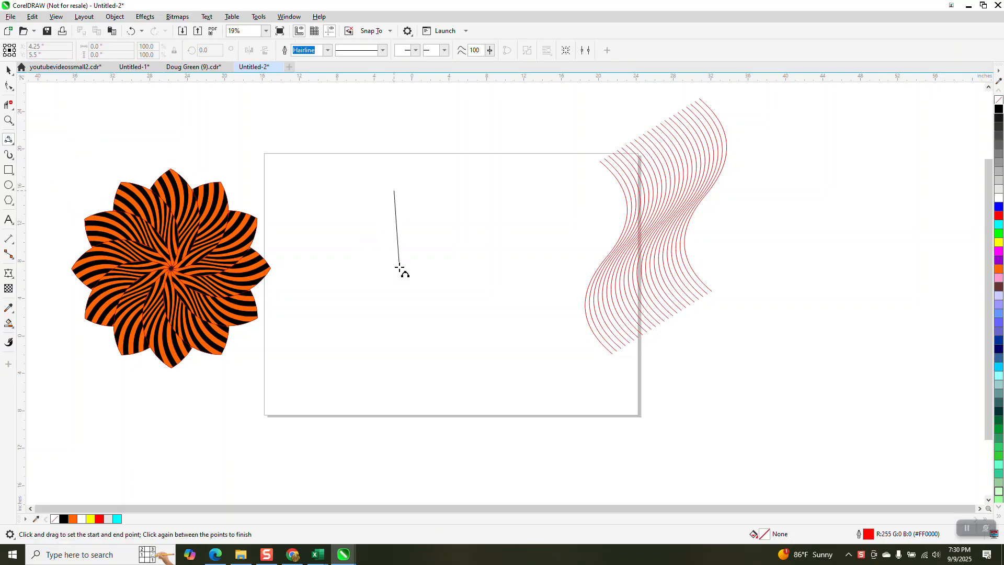
{"action": "left_click", "coordinate": [416, 232]}
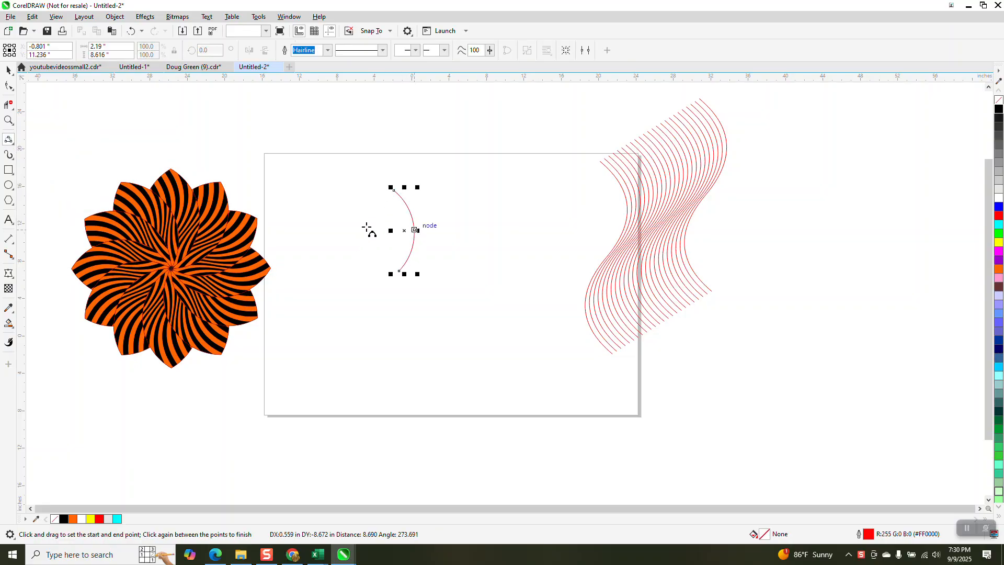
Step: Create a copy of the arc below it, mirrored both ways, and snap its upper end to the original's lower end to form an S
{"action": "left_click", "coordinate": [10, 72]}
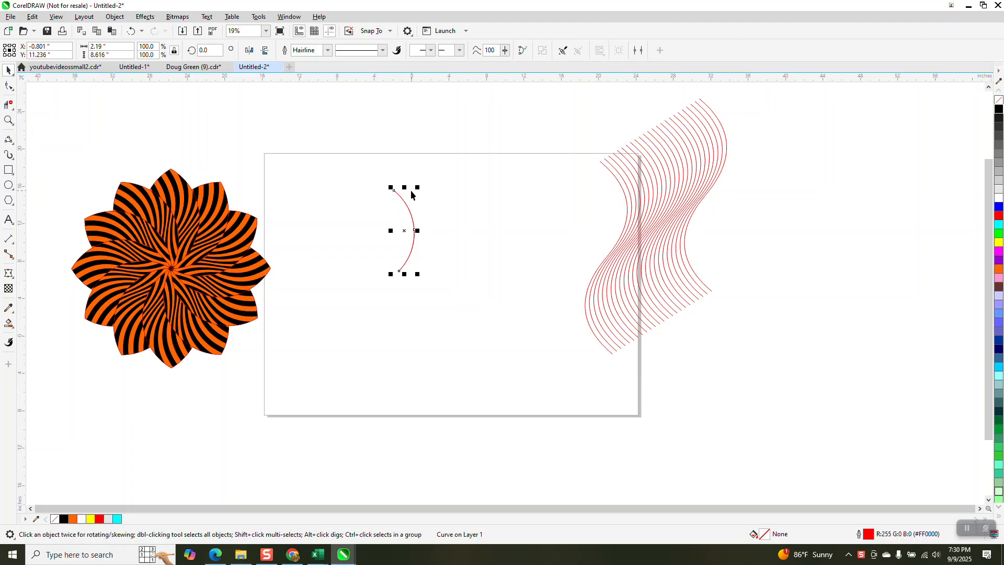
{"action": "left_click_drag", "start_coordinate": [404, 187], "coordinate": [410, 317]}
{"action": "left_click", "coordinate": [265, 50]}
{"action": "left_click", "coordinate": [249, 50]}
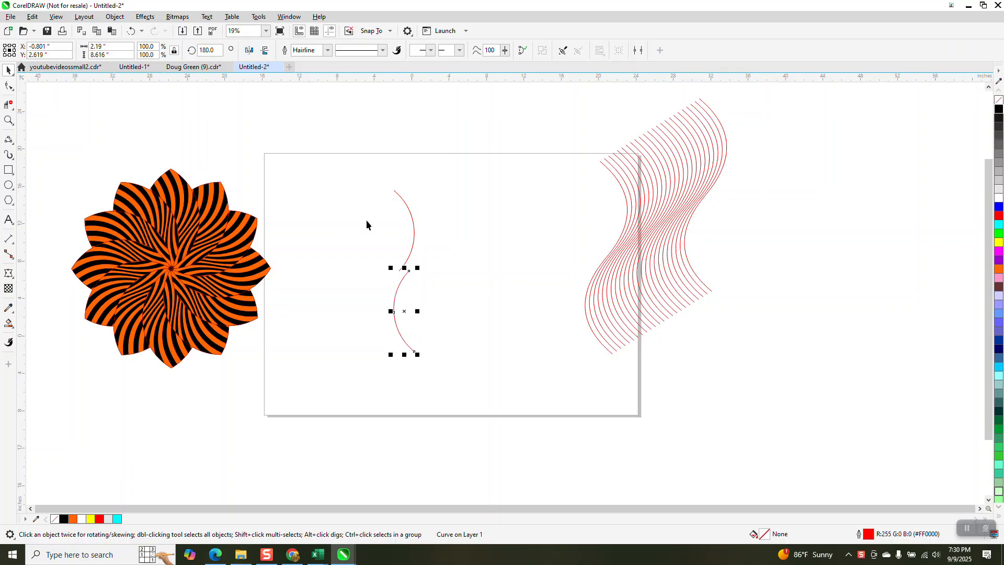
{"action": "left_click_drag", "start_coordinate": [410, 271], "coordinate": [404, 274]}
Step: Combine the two arcs into a single S-shaped curve
{"action": "left_click_drag", "start_coordinate": [350, 166], "coordinate": [418, 343]}
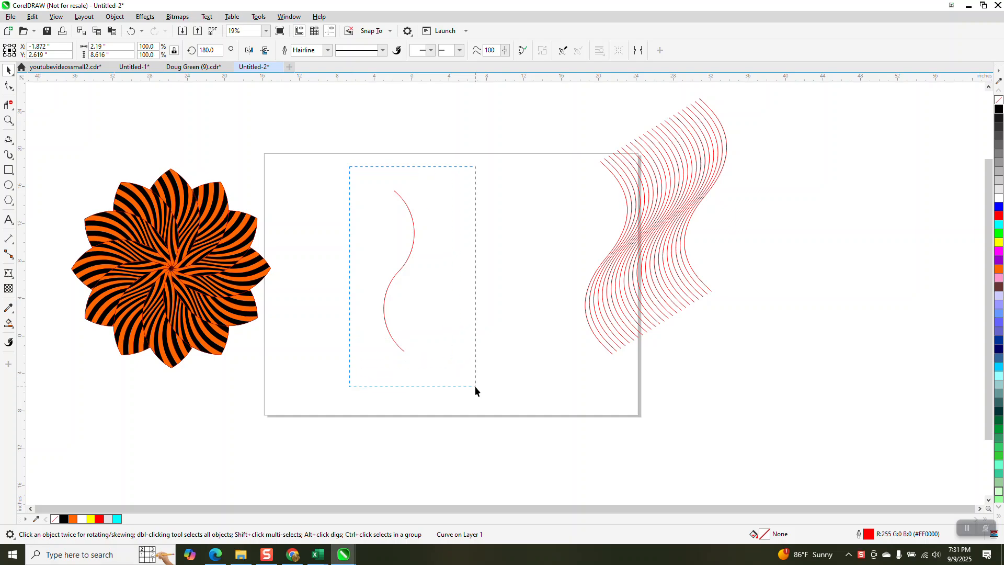
{"action": "left_click_drag", "start_coordinate": [475, 386], "coordinate": [477, 388]}
{"action": "key", "text": "ctrl+l"}
{"action": "left_click", "coordinate": [114, 17]}
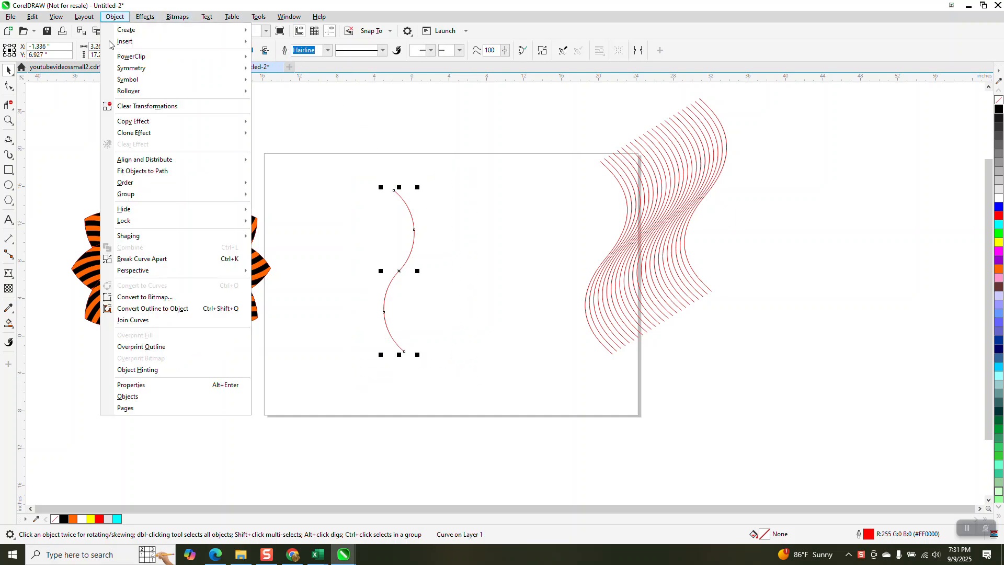
{"action": "mouse_move", "coordinate": [110, 238]}
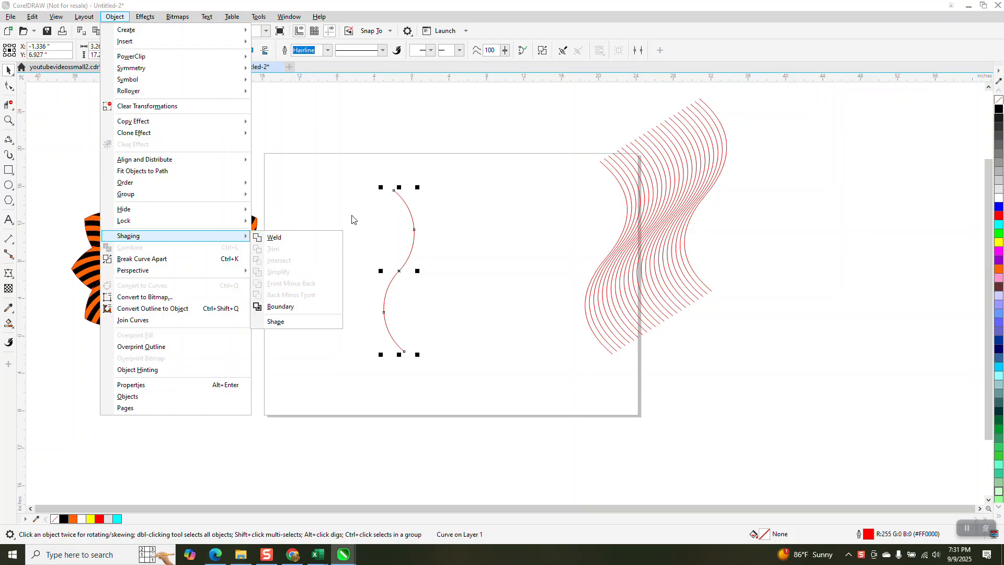
{"action": "left_click", "coordinate": [397, 229]}
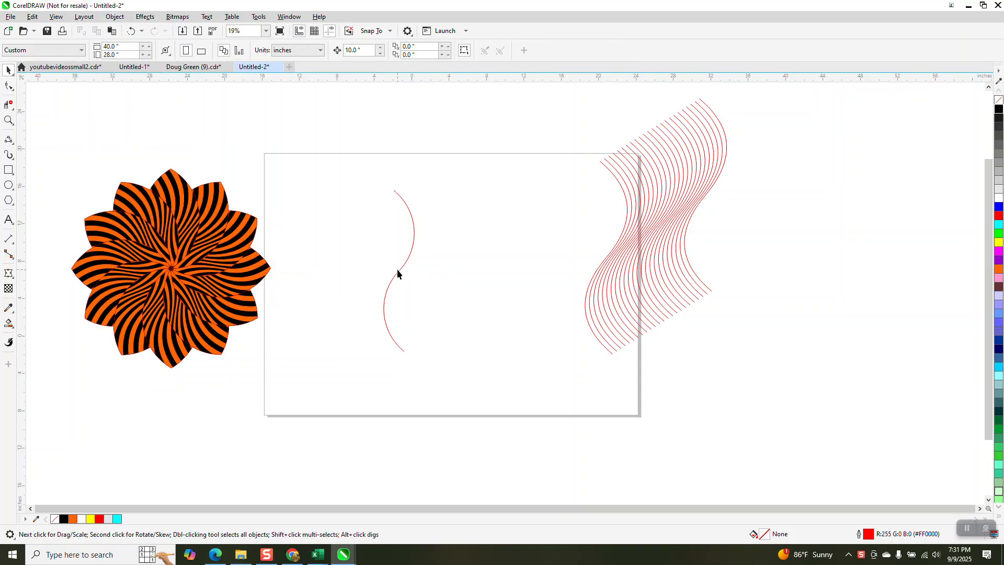
Step: Copy the S-curve diagonally up to the right and blend the two curves with 22 steps
{"action": "left_click_drag", "start_coordinate": [397, 272], "coordinate": [420, 273]}
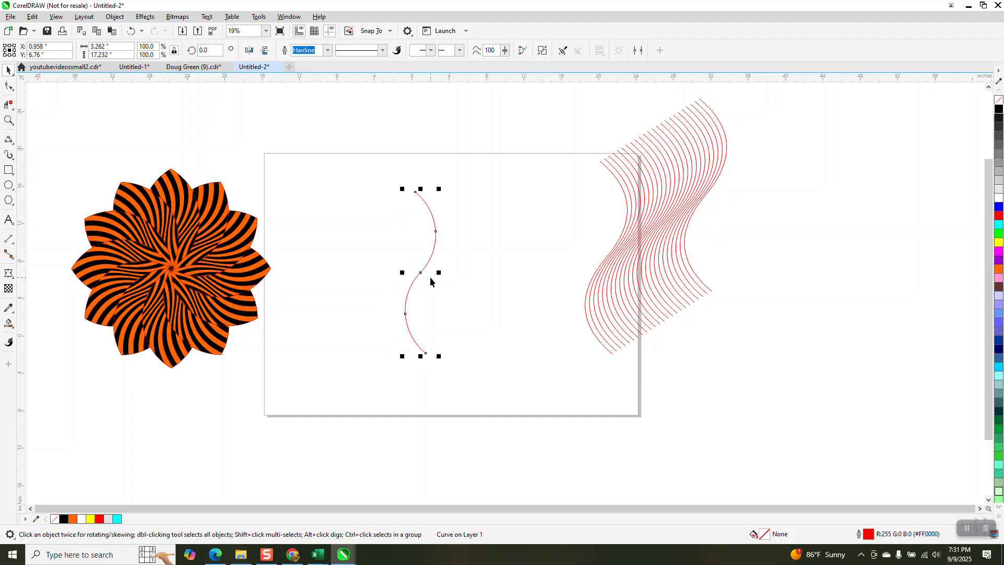
{"action": "left_click_drag", "start_coordinate": [427, 272], "coordinate": [509, 226]}
{"action": "left_click_drag", "start_coordinate": [373, 110], "coordinate": [559, 407]}
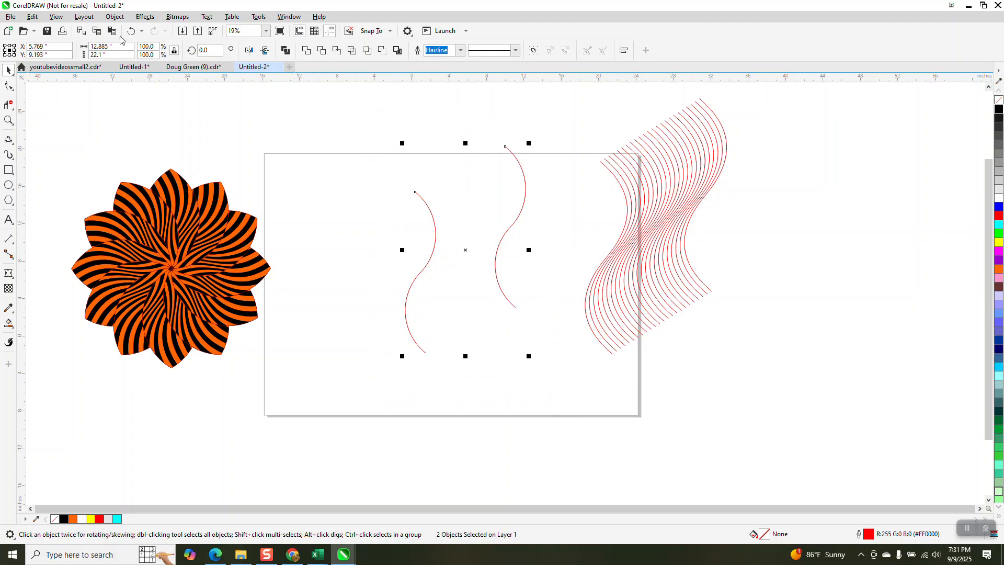
{"action": "left_click", "coordinate": [145, 16]}
{"action": "left_click", "coordinate": [179, 245]}
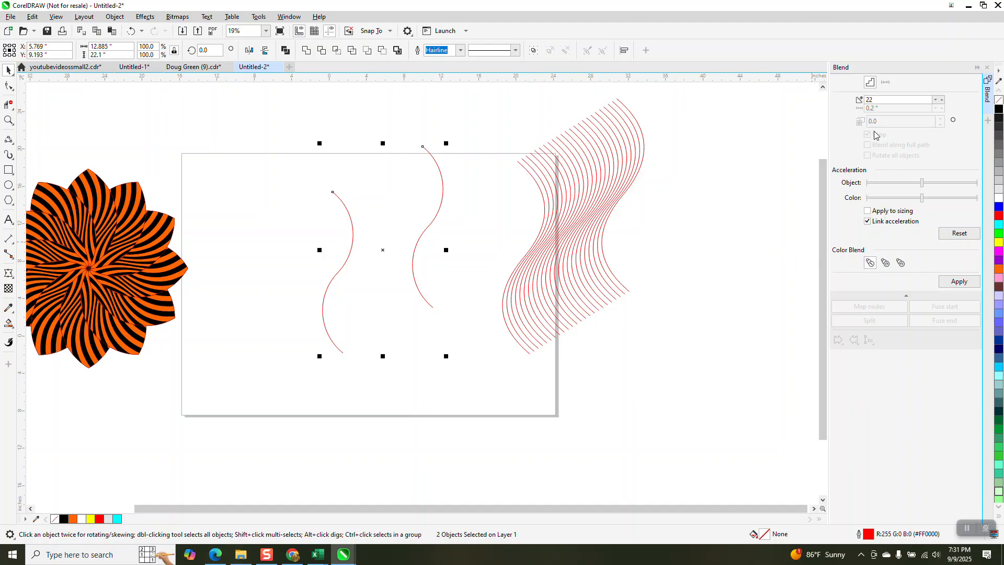
{"action": "left_click", "coordinate": [960, 281]}
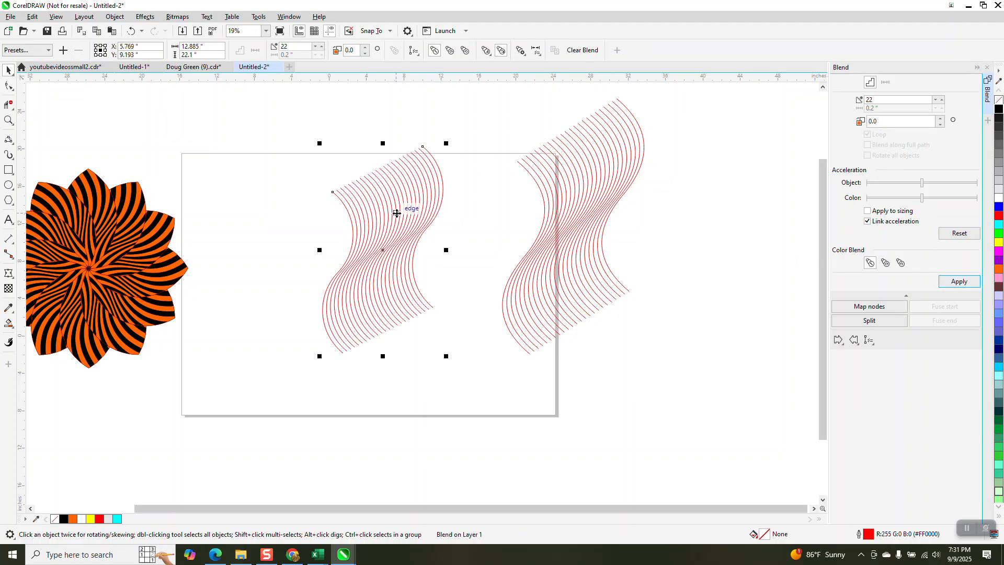
Step: Break the new blend apart and select all of its pieces
{"action": "left_click", "coordinate": [114, 16]}
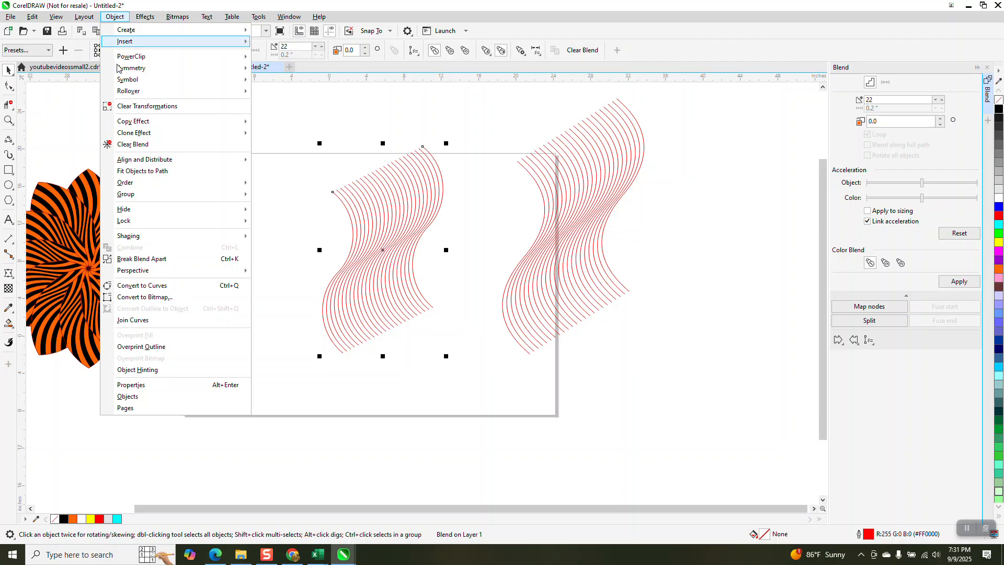
{"action": "left_click", "coordinate": [140, 259]}
{"action": "left_click_drag", "start_coordinate": [469, 367], "coordinate": [475, 368]}
Step: Group the selected wave curves and move the group off the page, to the right of the larger wave group
{"action": "left_click", "coordinate": [120, 18]}
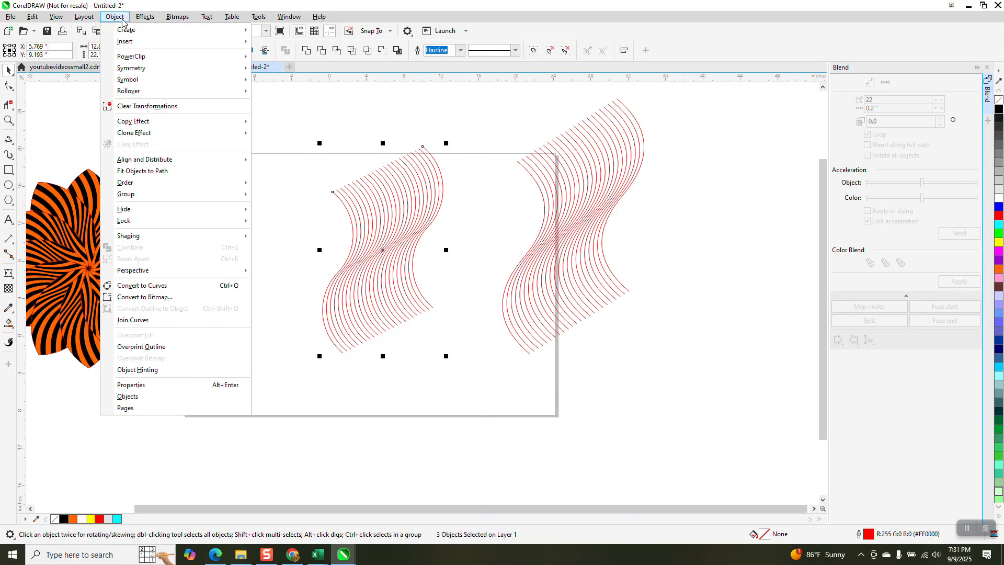
{"action": "mouse_move", "coordinate": [130, 194]}
{"action": "left_click", "coordinate": [277, 191]}
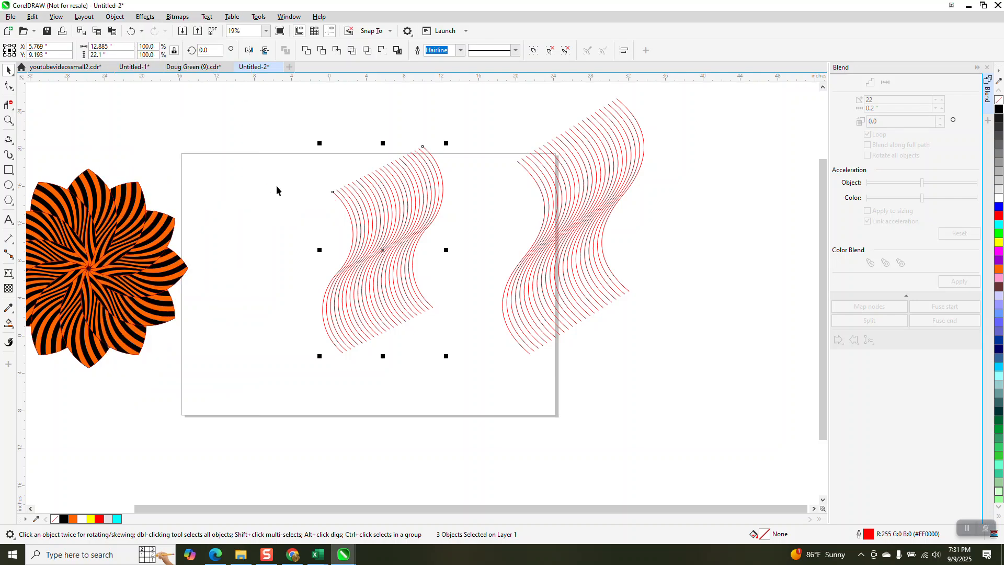
{"action": "scroll", "coordinate": [276, 191], "scroll_direction": "down", "scroll_amount": 2}
{"action": "left_click_drag", "start_coordinate": [336, 209], "coordinate": [554, 215]}
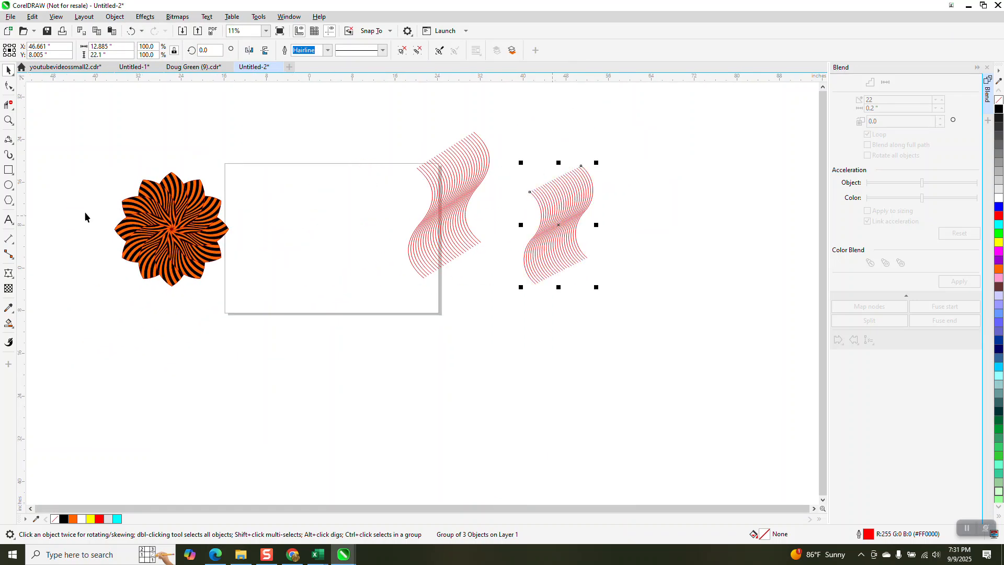
Step: Draw a circle about 9.3 in in diameter on the empty part of the page
{"action": "left_click", "coordinate": [9, 186]}
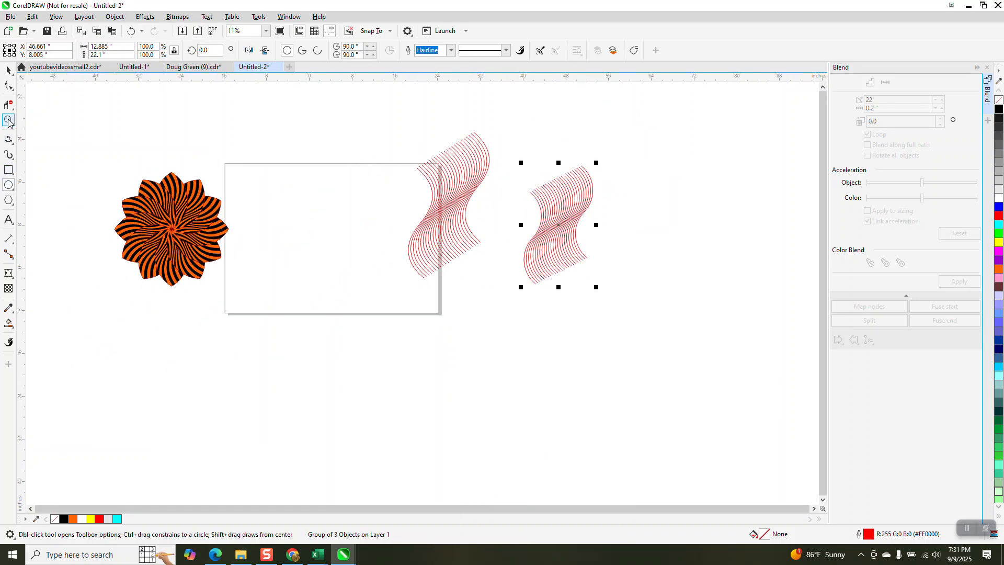
{"action": "left_click", "coordinate": [9, 120]}
{"action": "left_click_drag", "start_coordinate": [255, 177], "coordinate": [477, 316]}
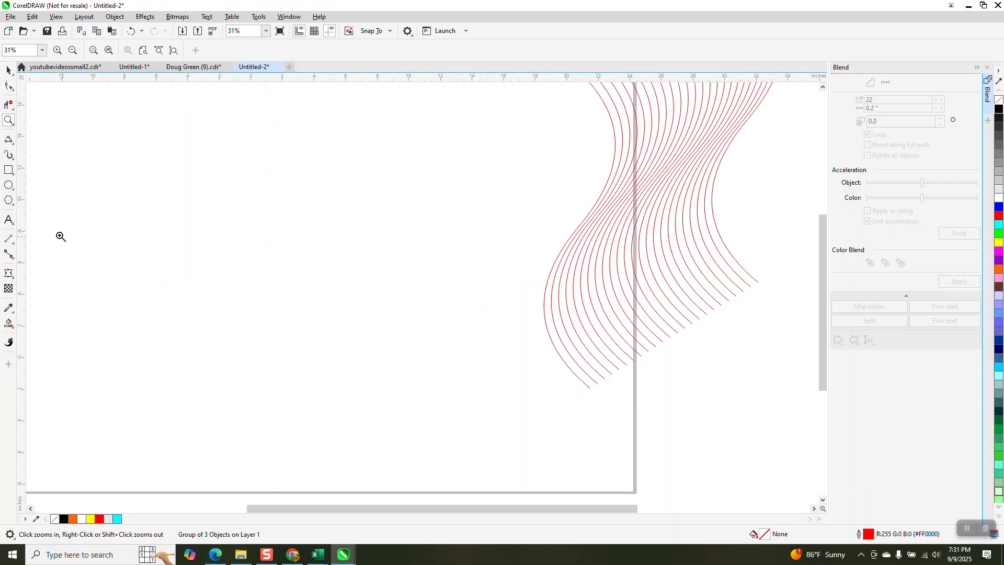
{"action": "left_click", "coordinate": [9, 186]}
{"action": "mouse_move", "coordinate": [347, 155]}
{"action": "left_mouse_down"}
{"action": "mouse_move", "coordinate": [267, 287]}
{"action": "mouse_move", "coordinate": [193, 307]}
{"action": "left_mouse_up"}
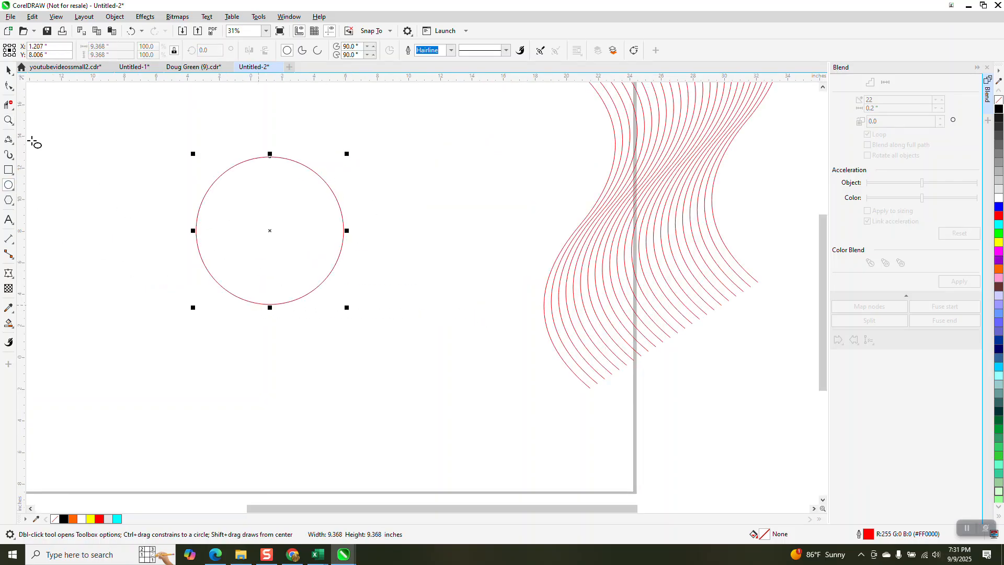
Step: Copy the circle to the left by its radius, centring the copy on the original's left edge
{"action": "left_click", "coordinate": [9, 70]}
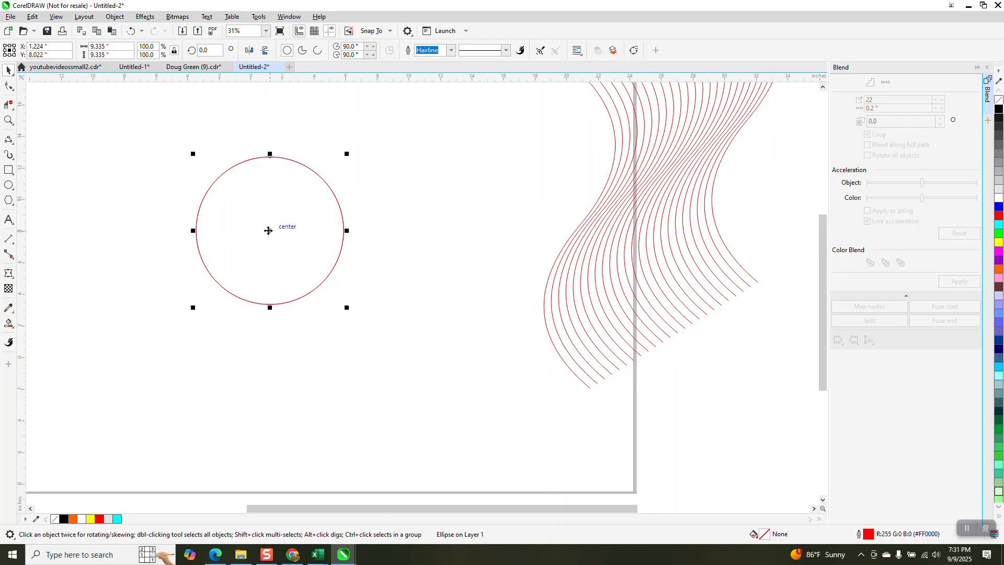
{"action": "left_click_drag", "start_coordinate": [269, 229], "coordinate": [197, 231]}
{"action": "scroll", "coordinate": [197, 231], "scroll_direction": "down", "scroll_amount": 2}
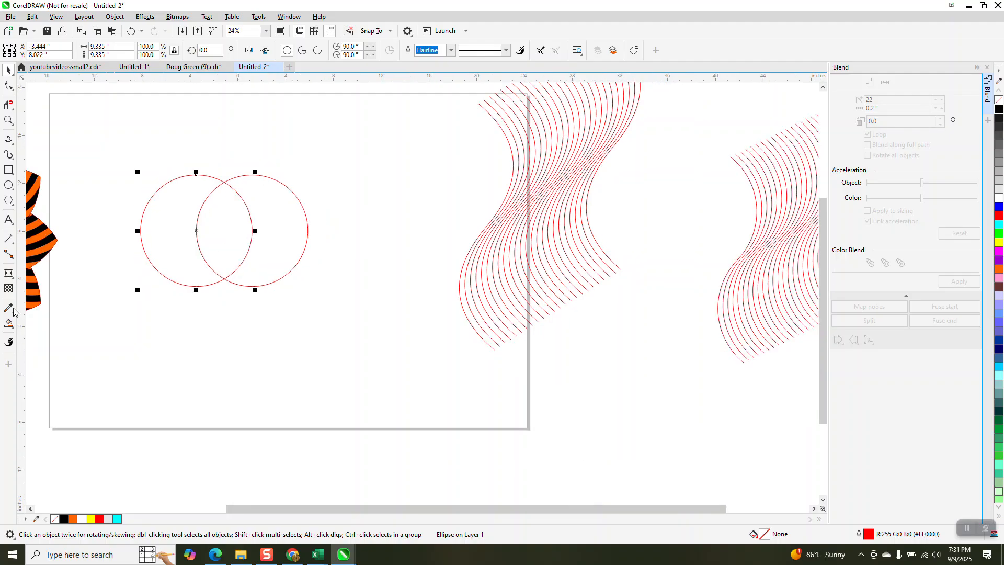
Step: Smart-fill the overlap of the two circles in black, pull the lens shape out and delete the circles
{"action": "left_click", "coordinate": [9, 324]}
{"action": "left_click", "coordinate": [236, 228]}
{"action": "left_click", "coordinate": [6, 69]}
{"action": "left_click_drag", "start_coordinate": [226, 228], "coordinate": [371, 217]}
{"action": "left_click_drag", "start_coordinate": [286, 274], "coordinate": [360, 317]}
{"action": "key", "text": "Delete"}
Step: Move the lens shape up and to the left, and give it no fill and a black outline
{"action": "left_click_drag", "start_coordinate": [373, 249], "coordinate": [312, 224]}
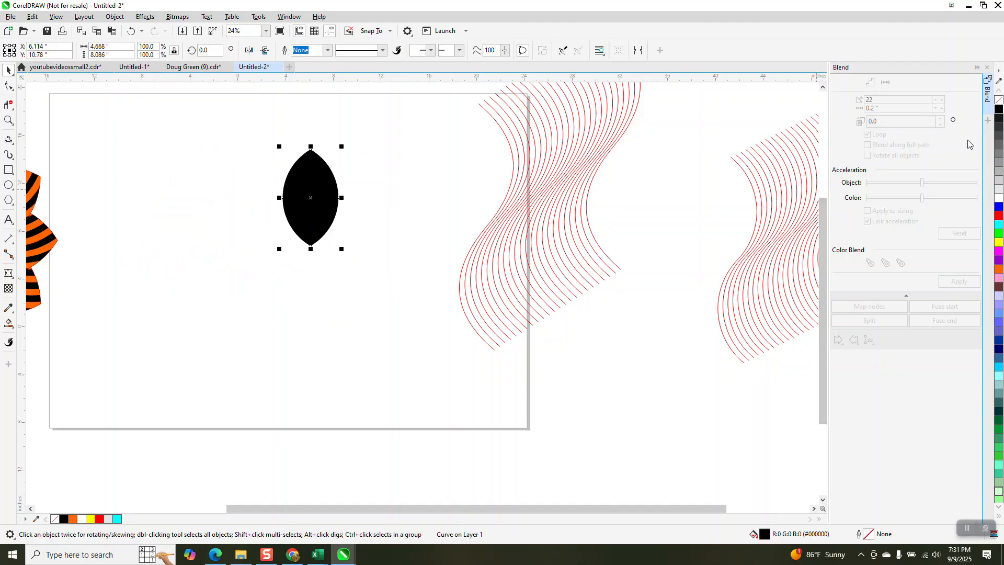
{"action": "left_click", "coordinate": [997, 109]}
{"action": "right_click", "coordinate": [997, 110]}
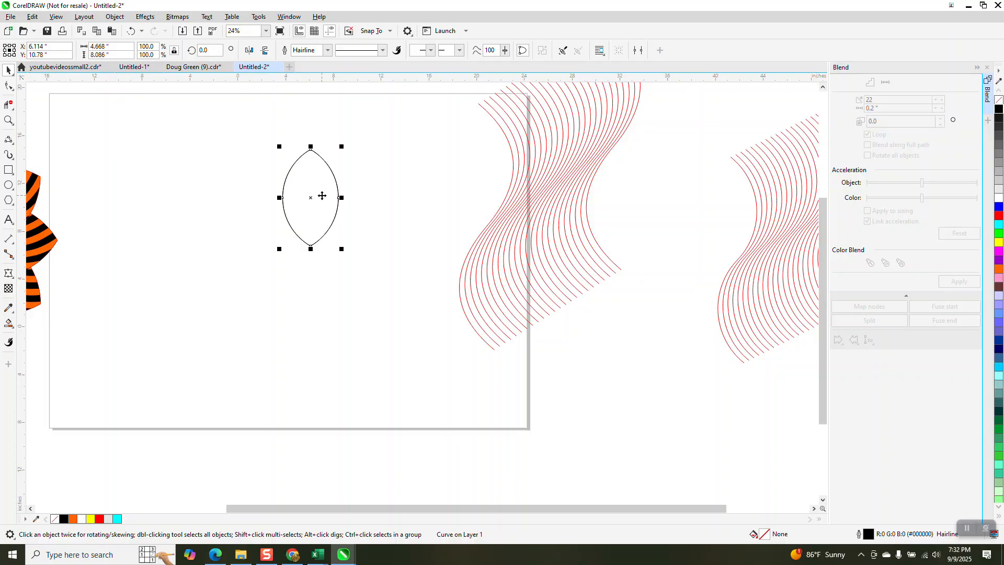
Step: Place the lens's rotation centre on its bottom tip and make a copy rotated 30 degrees
{"action": "left_click", "coordinate": [315, 197]}
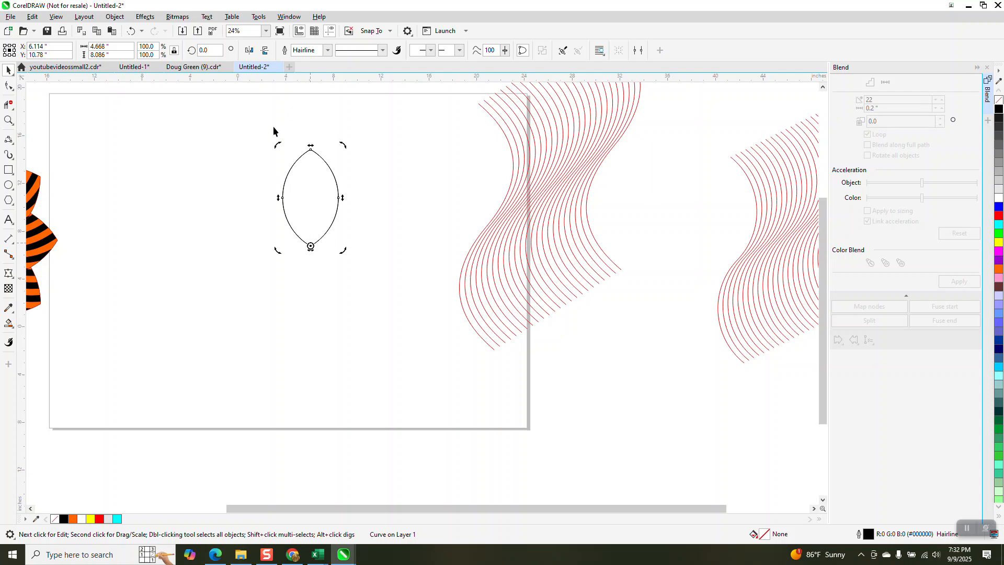
{"action": "type", "text": "30"}
{"action": "key", "text": "Return"}
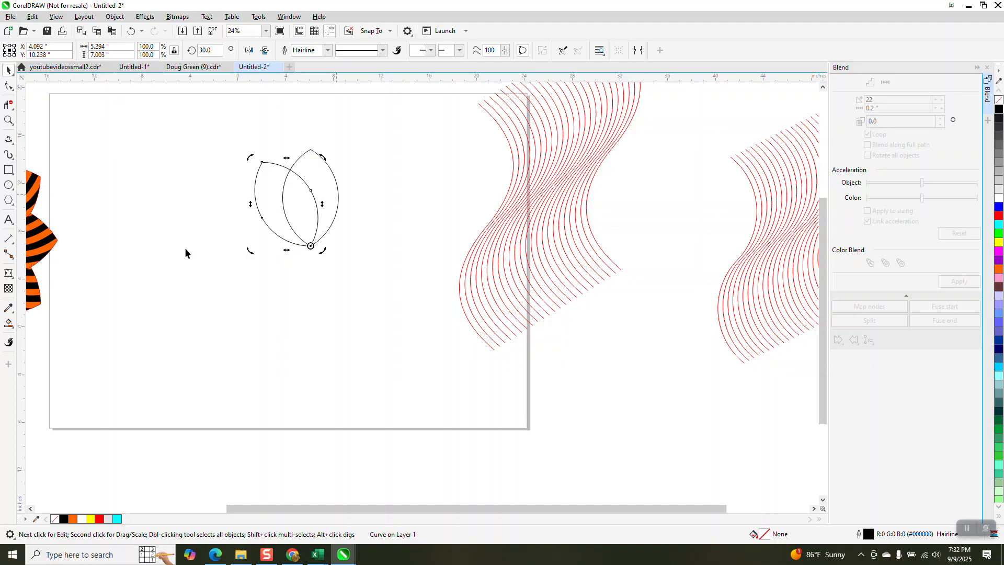
Step: Smart-fill the right lens's crescent outside the overlap in black, nudge it 10 in right and delete both lens outlines
{"action": "left_click", "coordinate": [9, 323]}
{"action": "left_click", "coordinate": [315, 172]}
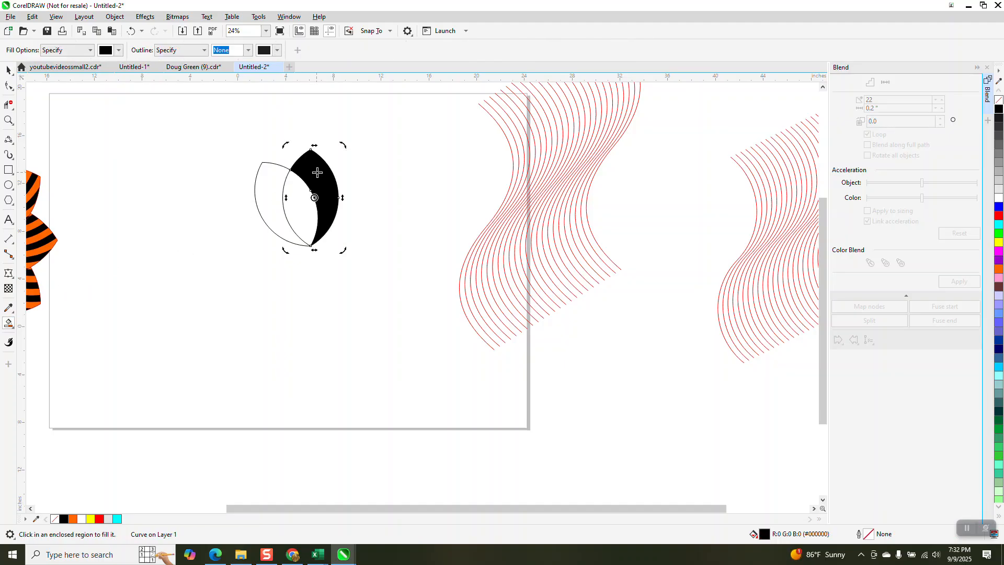
{"action": "left_click", "coordinate": [9, 72]}
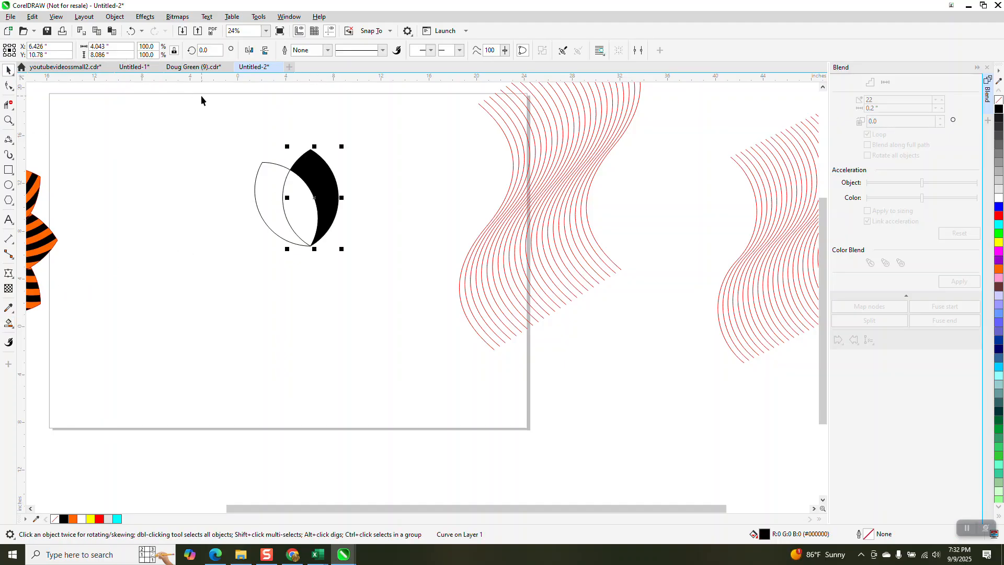
{"action": "key", "text": "Right"}
{"action": "left_click_drag", "start_coordinate": [236, 131], "coordinate": [369, 260]}
{"action": "key", "text": "Delete"}
Step: Give the crescent no fill and a black outline, and nudge it 10 in back to the left
{"action": "left_click", "coordinate": [444, 197]}
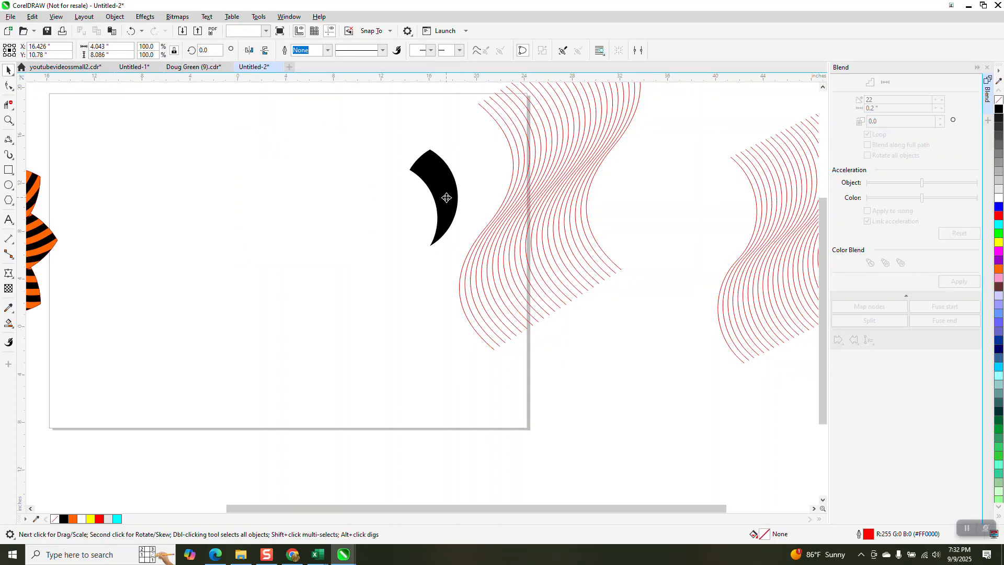
{"action": "left_click", "coordinate": [999, 99]}
{"action": "right_click", "coordinate": [999, 109]}
{"action": "key", "text": "Left"}
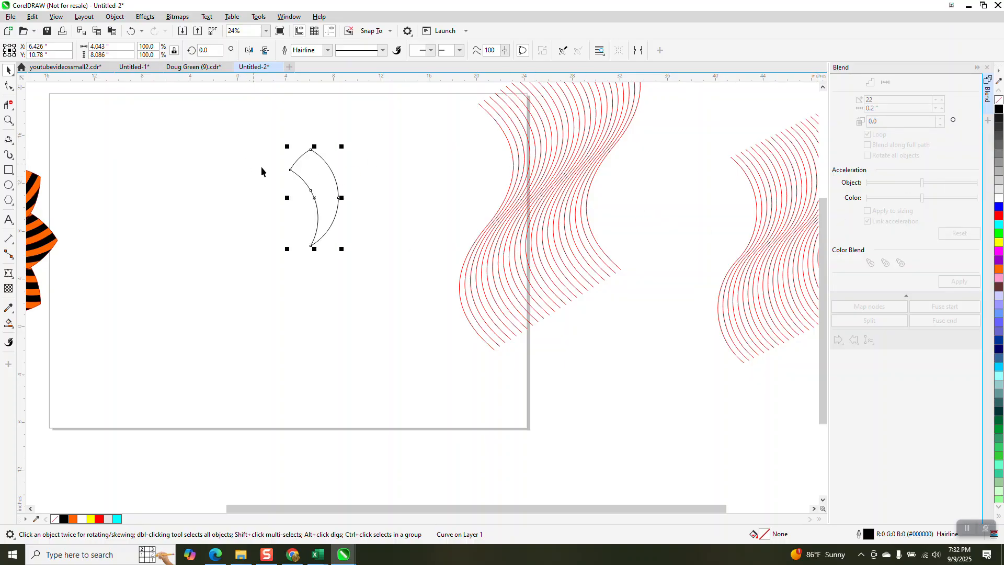
Step: Move the larger group of red wave lines over the crescent so the lines cover it completely
{"action": "left_click_drag", "start_coordinate": [561, 184], "coordinate": [335, 177]}
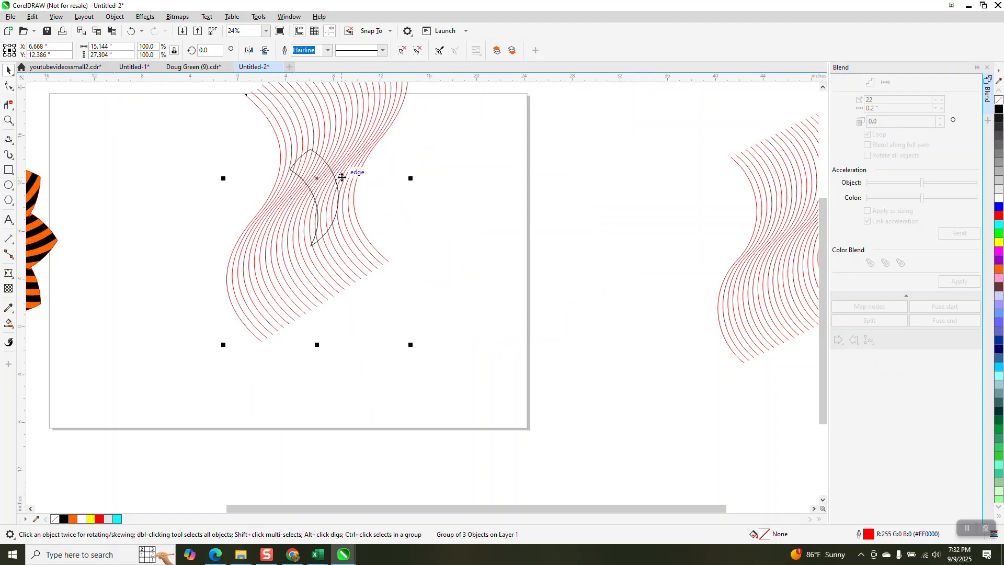
{"action": "left_click", "coordinate": [8, 120]}
{"action": "left_click_drag", "start_coordinate": [351, 233], "coordinate": [460, 303]}
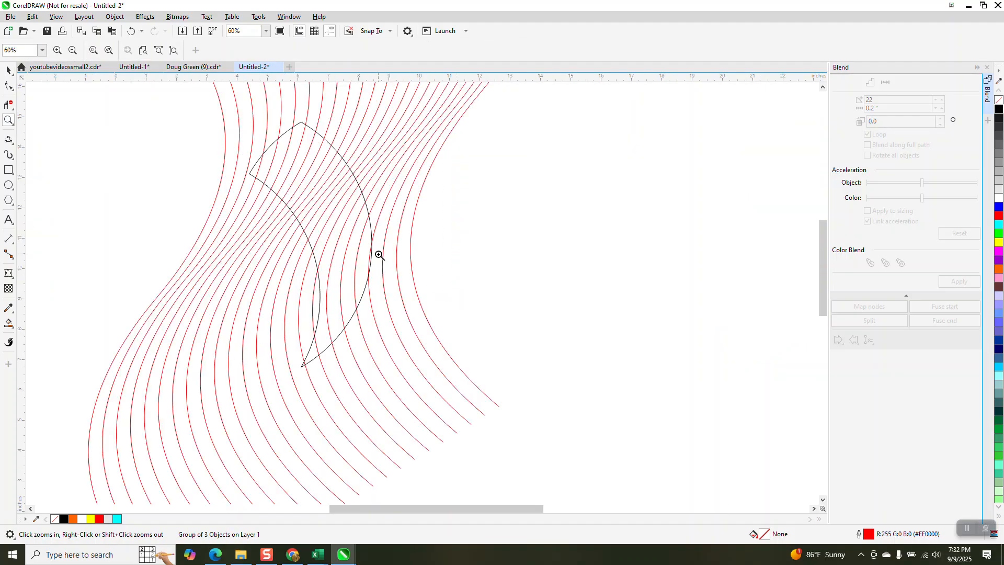
{"action": "scroll", "coordinate": [360, 252], "scroll_direction": "down", "scroll_amount": 1}
{"action": "scroll", "coordinate": [338, 241], "scroll_direction": "down", "scroll_amount": 3}
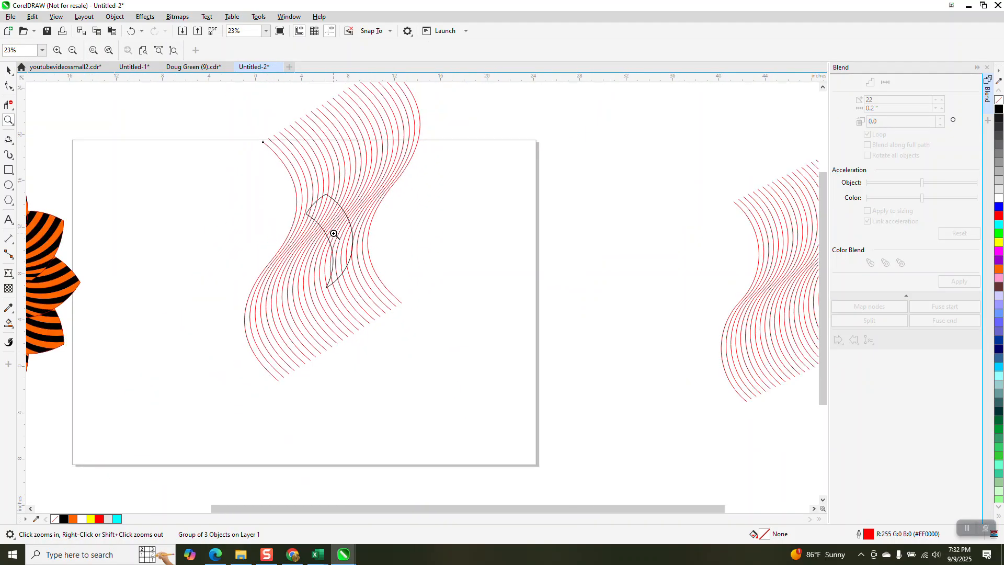
Step: Intersect the red wave line group with the crescent
{"action": "left_click", "coordinate": [8, 70]}
{"action": "scroll", "coordinate": [180, 145], "scroll_direction": "down", "scroll_amount": 1}
{"action": "left_click_drag", "start_coordinate": [193, 90], "coordinate": [381, 314]}
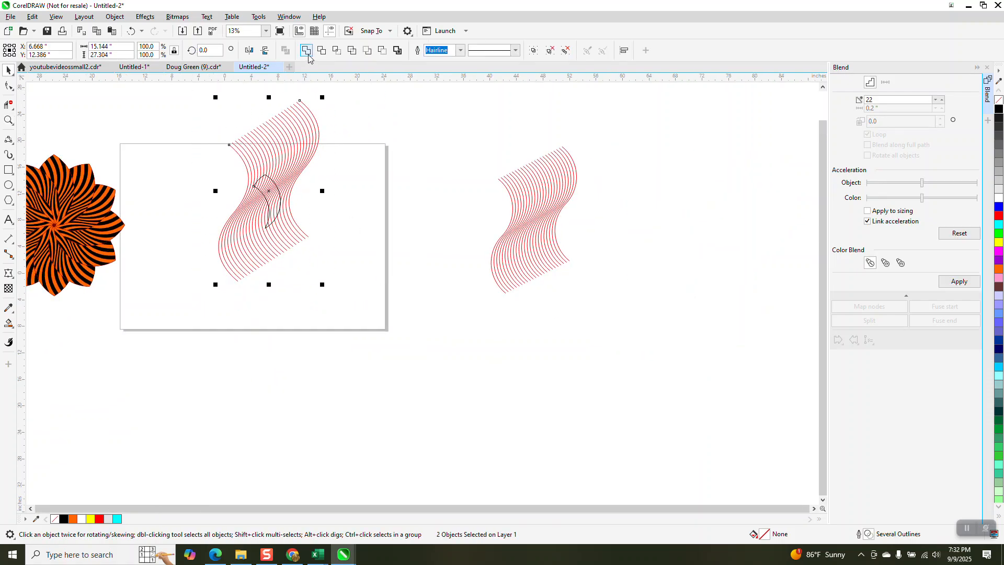
{"action": "left_click", "coordinate": [336, 50]}
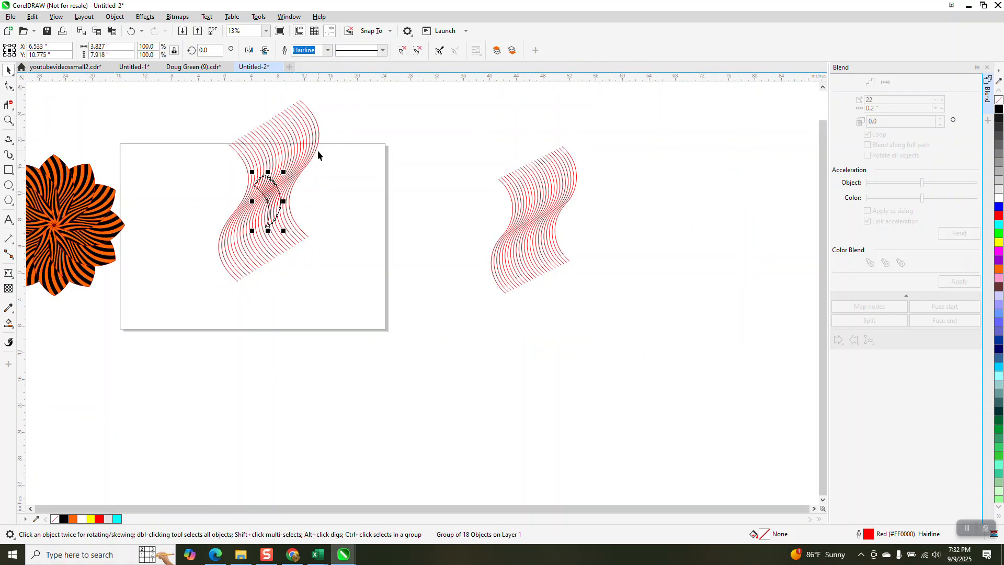
Step: Nudge the clipped red lines and the crescent outline 10 in right, and delete the large red wave line group left behind
{"action": "key", "text": "Right"}
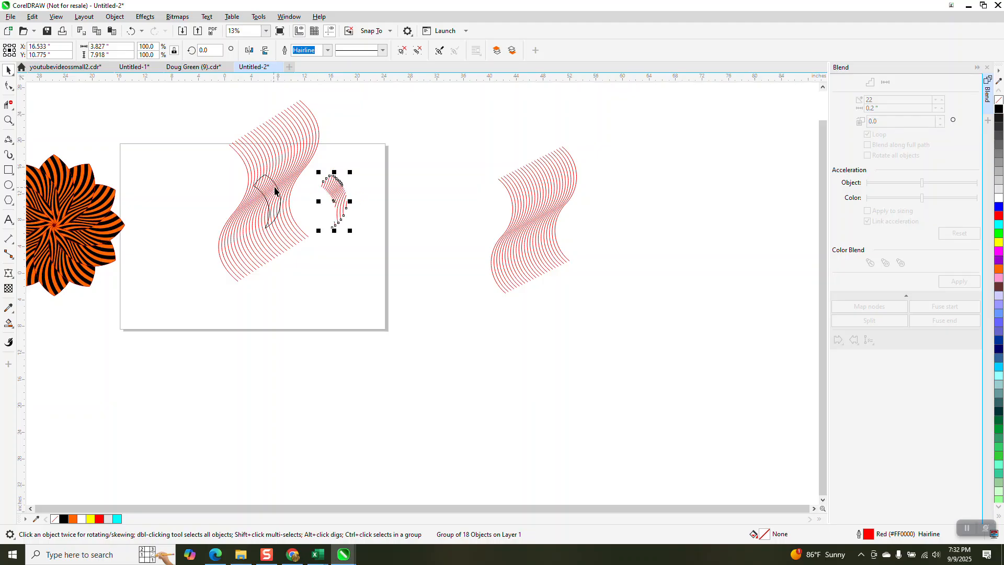
{"action": "left_click", "coordinate": [277, 190]}
{"action": "left_click_drag", "start_coordinate": [277, 190], "coordinate": [343, 190]}
{"action": "left_click", "coordinate": [306, 160]}
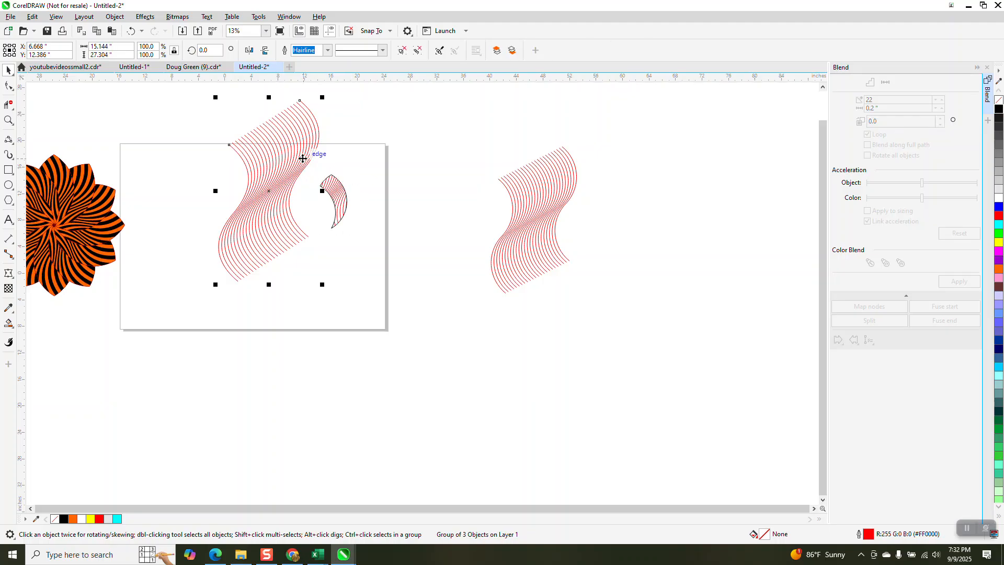
{"action": "key", "text": "Delete"}
Step: Nudge the crescent outline and its clipped red lines together 10 in back to the left
{"action": "left_click_drag", "start_coordinate": [303, 149], "coordinate": [365, 240]}
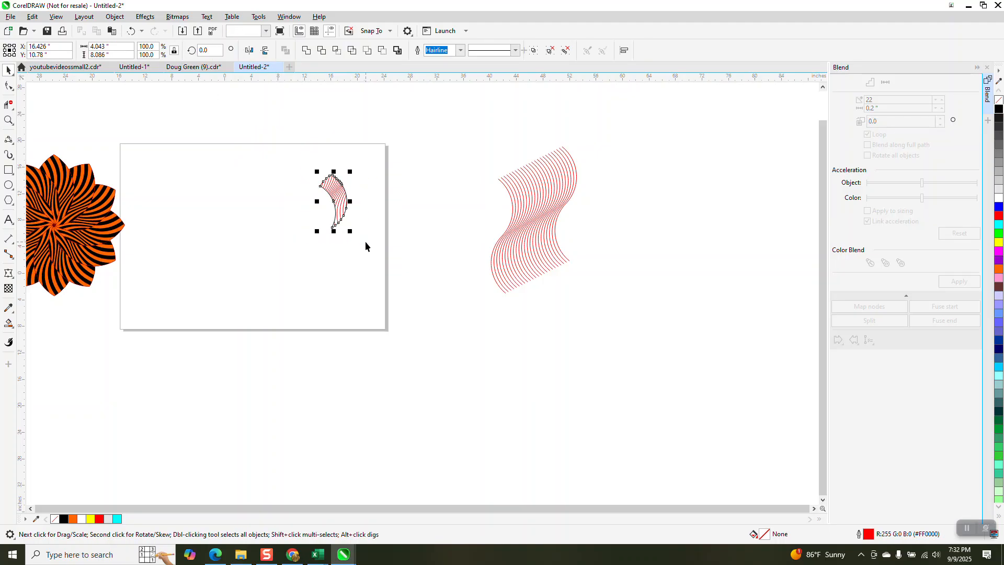
{"action": "key", "text": "Left"}
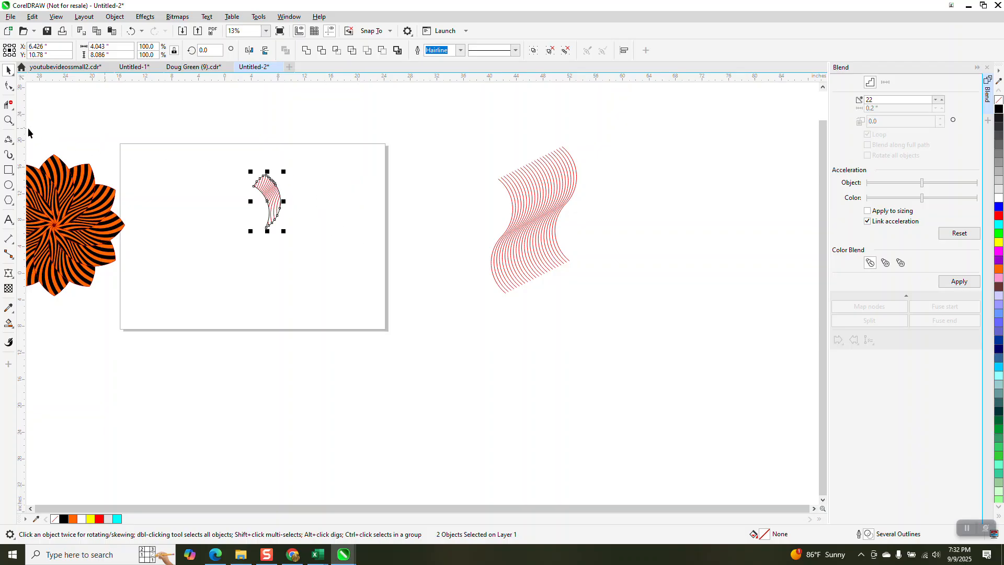
{"action": "left_click", "coordinate": [9, 120]}
{"action": "left_click_drag", "start_coordinate": [231, 162], "coordinate": [304, 244]}
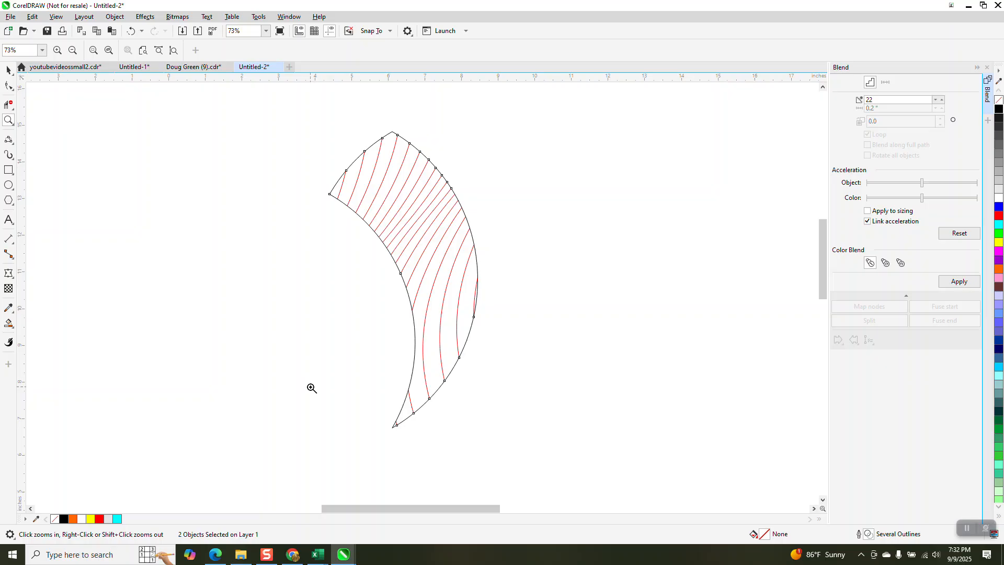
{"action": "left_click", "coordinate": [8, 70]}
{"action": "scroll", "coordinate": [246, 121], "scroll_direction": "down", "scroll_amount": 2}
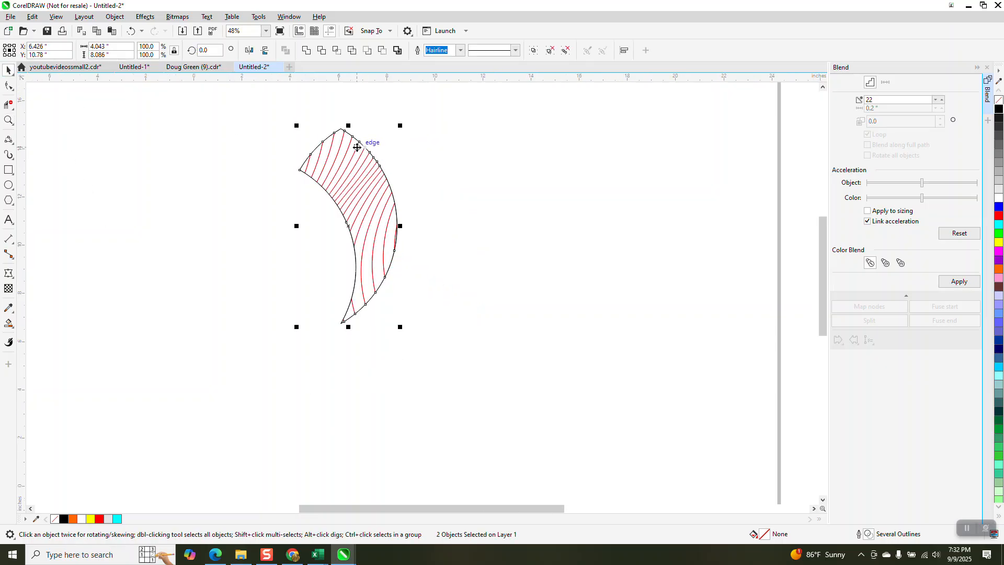
Step: Set the petal's rotation centre at its lower tip, try a copy rotated 30°, and undo the rotation
{"action": "left_click", "coordinate": [369, 184]}
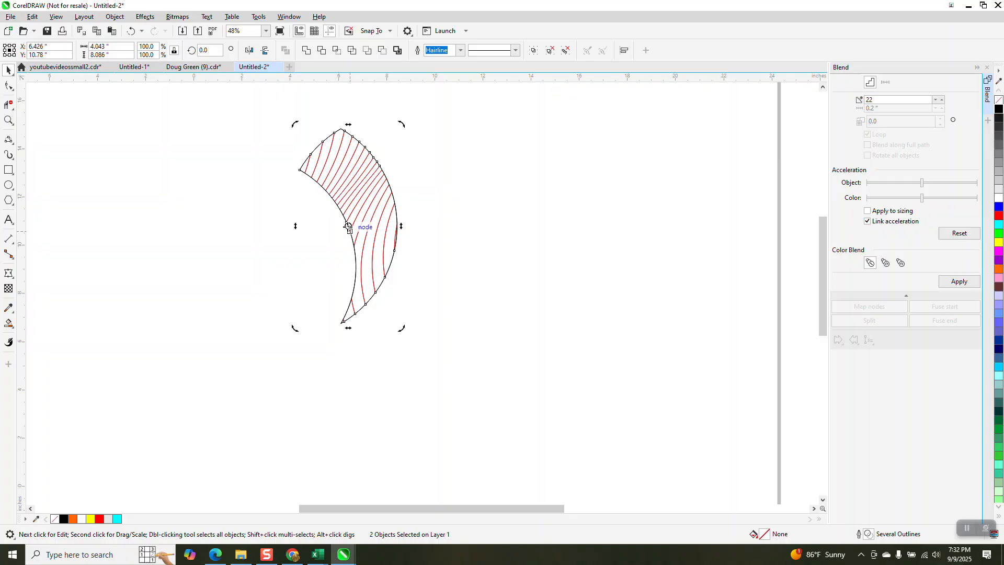
{"action": "left_click_drag", "start_coordinate": [340, 317], "coordinate": [341, 324]}
{"action": "type", "text": "30"}
{"action": "key", "text": "Return"}
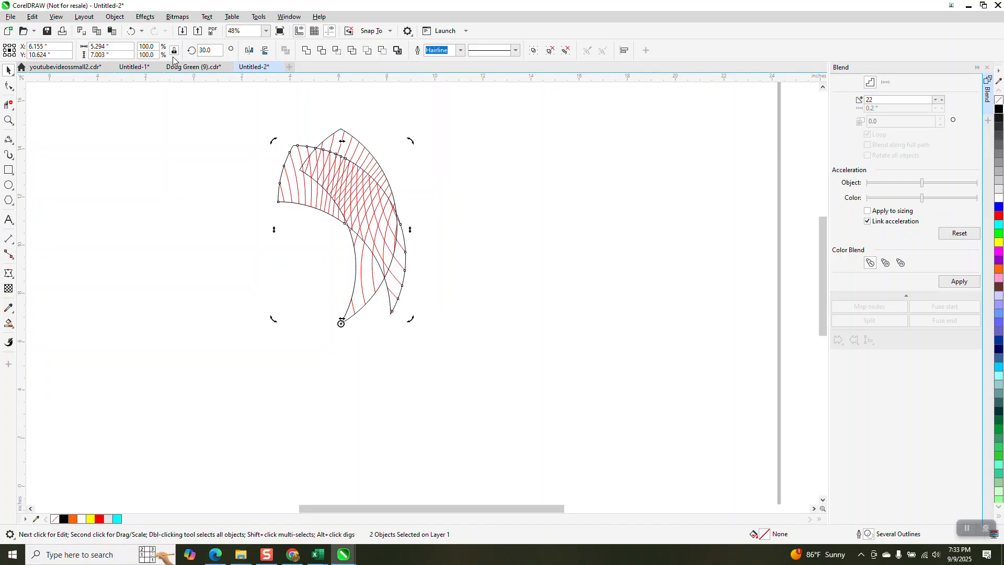
{"action": "left_click", "coordinate": [131, 31]}
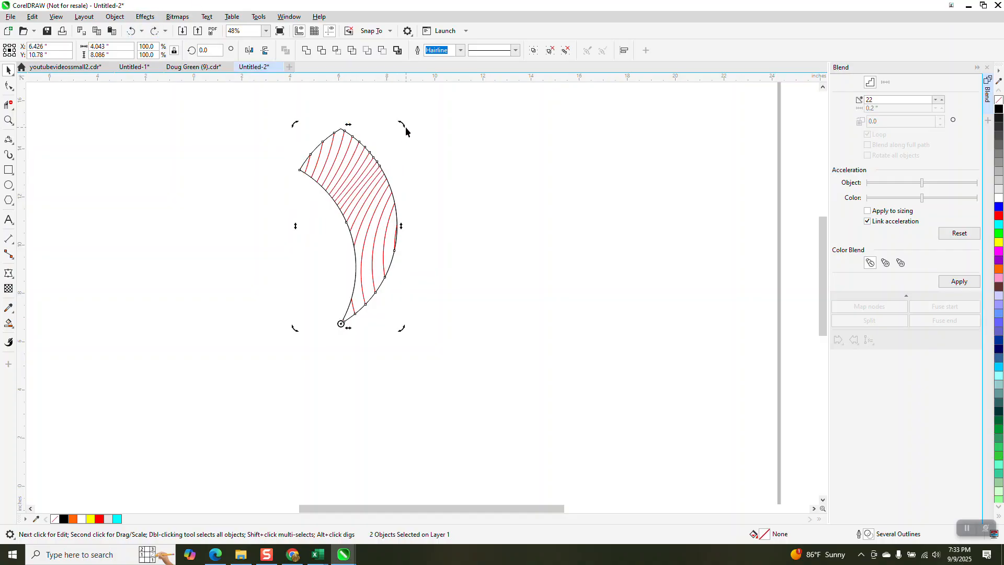
Step: Rotate a copy of the petal to 30° about its lower tip, and delete the extra copy below it
{"action": "left_click_drag", "start_coordinate": [401, 125], "coordinate": [293, 134]}
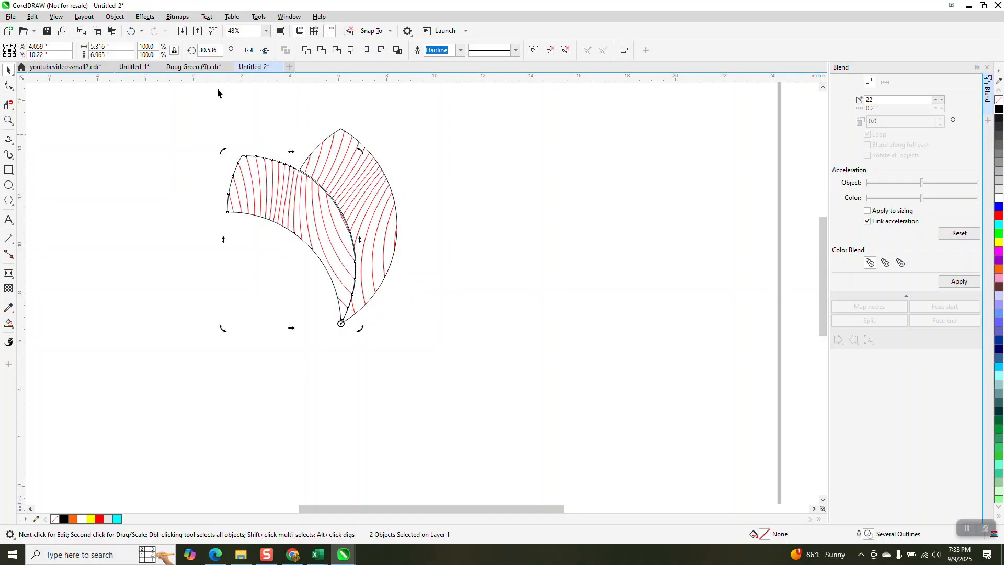
{"action": "left_click_drag", "start_coordinate": [219, 51], "coordinate": [204, 51]}
{"action": "type", "text": "30"}
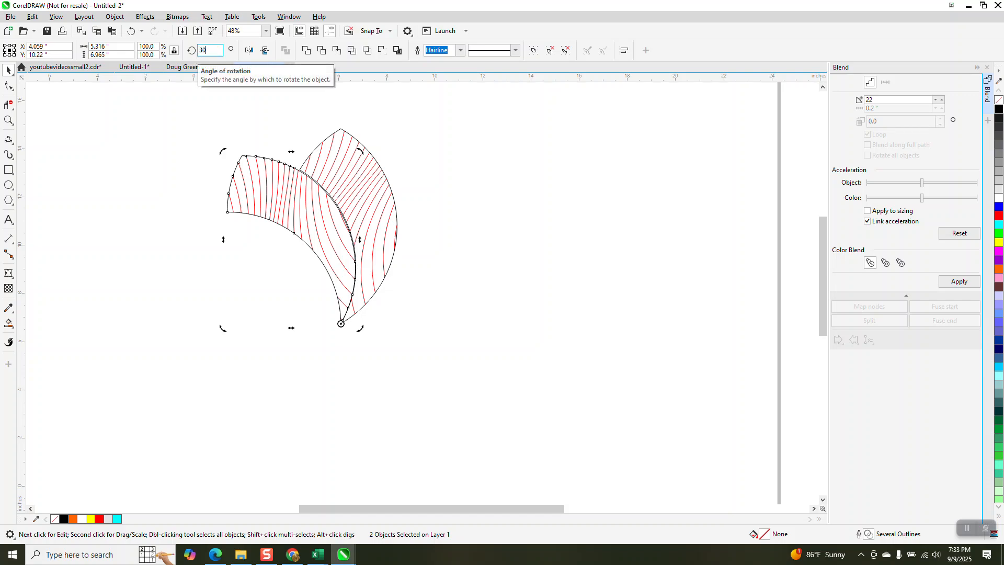
{"action": "key", "text": "Return"}
{"action": "key", "text": "ctrl+d"}
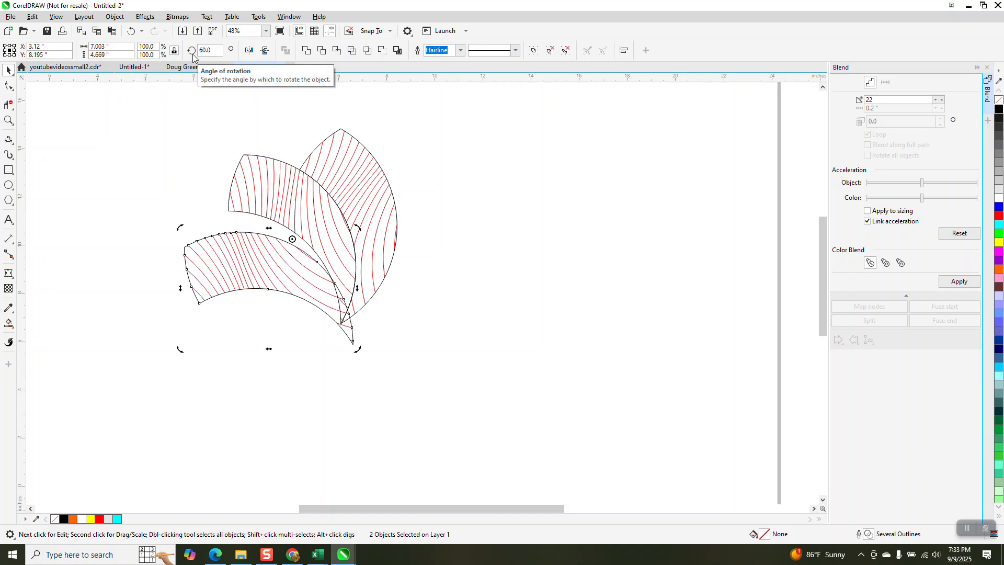
{"action": "key", "text": "Delete"}
Step: Try a copy of the rotated petal's red lines at a 60° angle, and undo it
{"action": "left_click", "coordinate": [315, 216]}
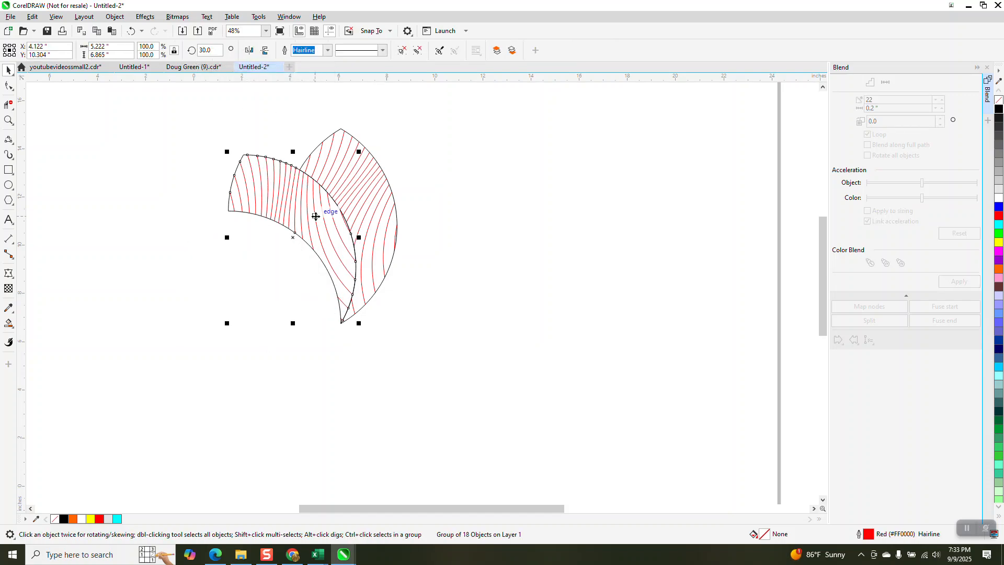
{"action": "left_click", "coordinate": [316, 216]}
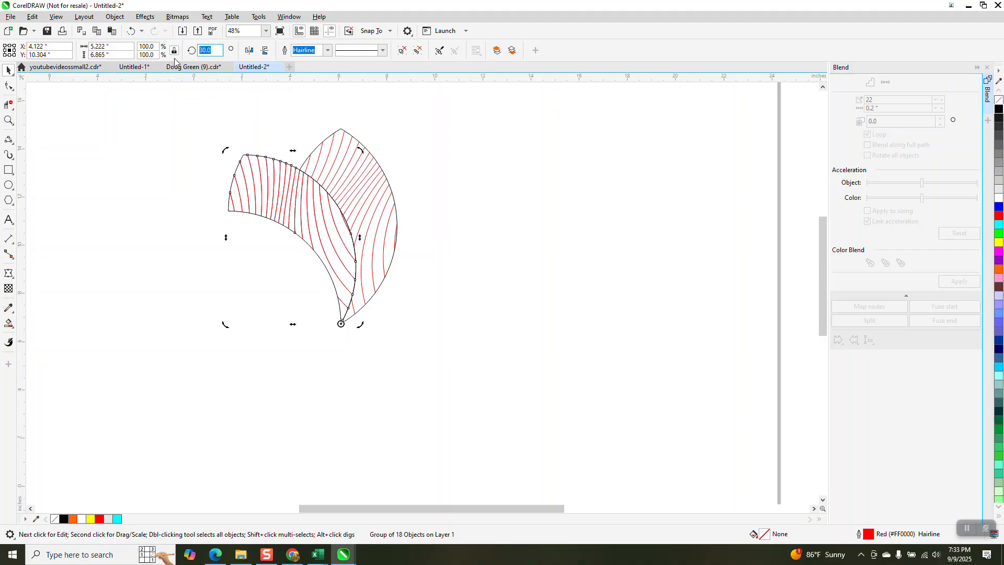
{"action": "type", "text": "60"}
{"action": "key", "text": "Return"}
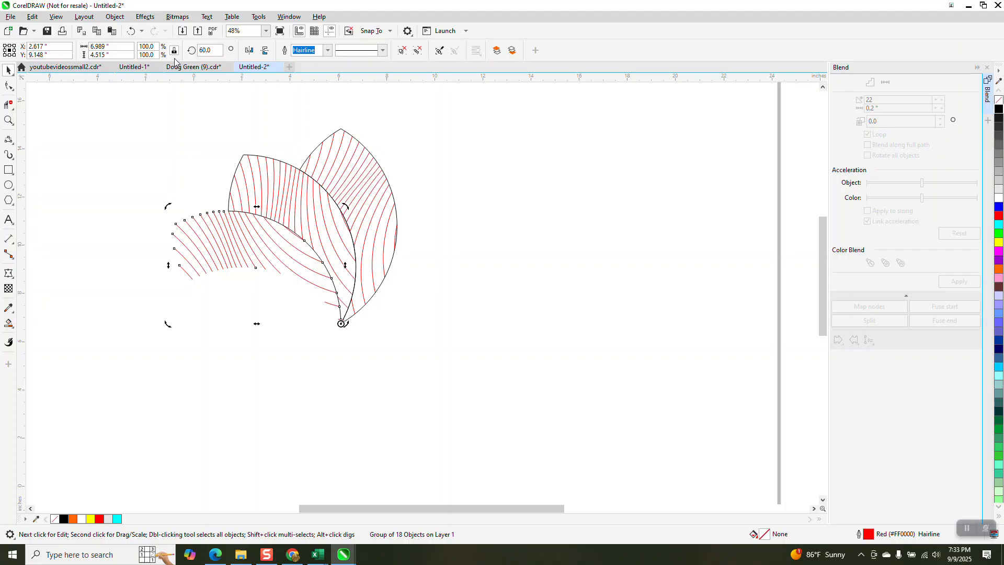
{"action": "left_click", "coordinate": [131, 32]}
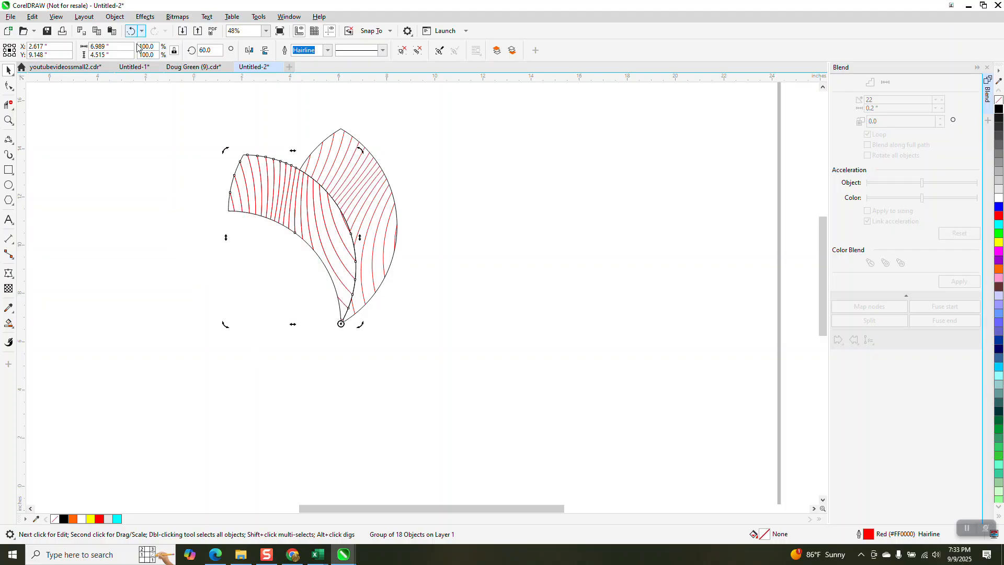
Step: Group the rotated crescent outline with its lines and set the group's rotation centre at its lower tip
{"action": "left_click_drag", "start_coordinate": [321, 270], "coordinate": [364, 331]}
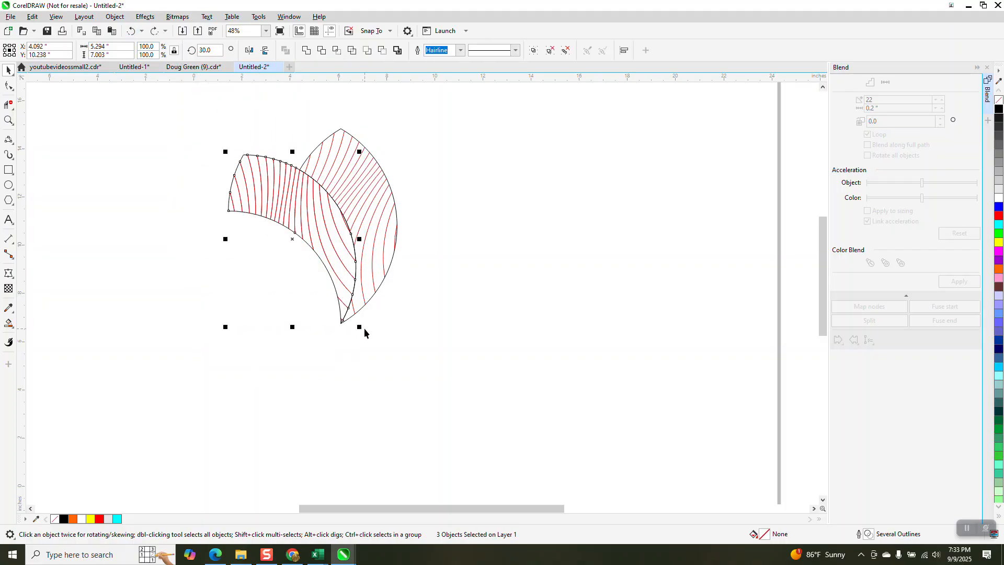
{"action": "key", "text": "ctrl+g"}
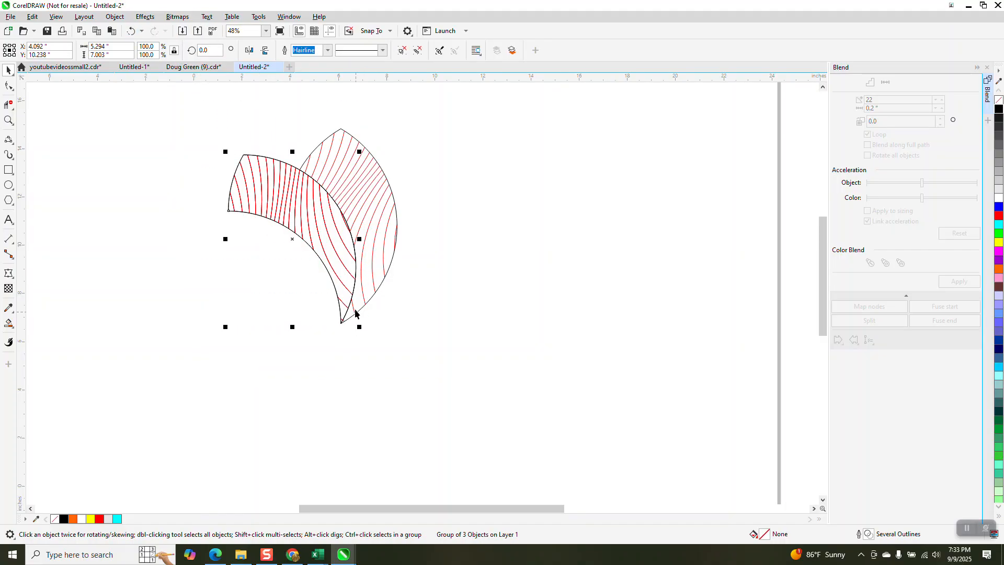
{"action": "left_click", "coordinate": [291, 238]}
{"action": "left_click_drag", "start_coordinate": [339, 306], "coordinate": [341, 323]}
{"action": "left_click", "coordinate": [201, 51]}
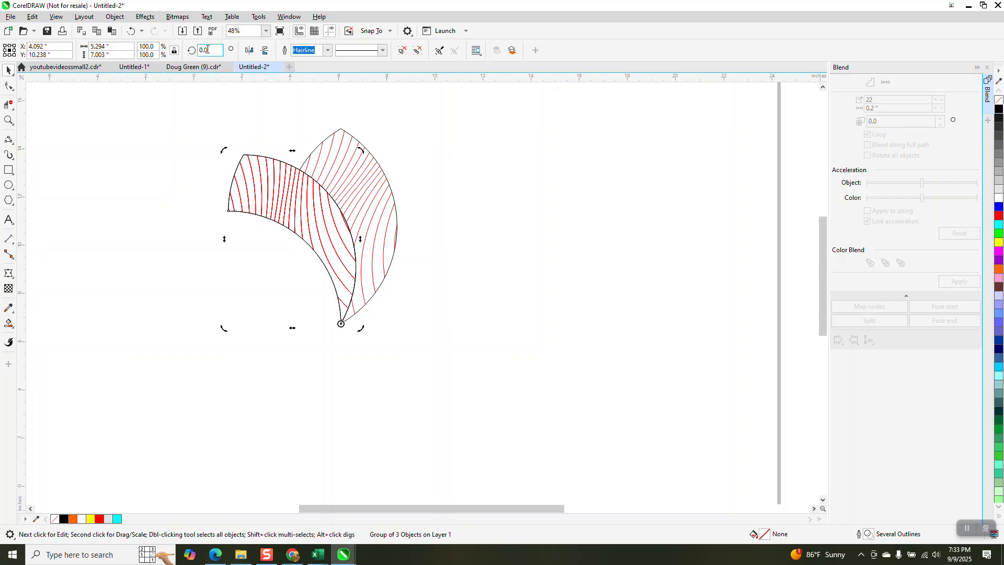
Step: Rotate a copy of the grouped petal by 30° about its tip and repeat it around the full circle to complete the flower
{"action": "type", "text": "3"}
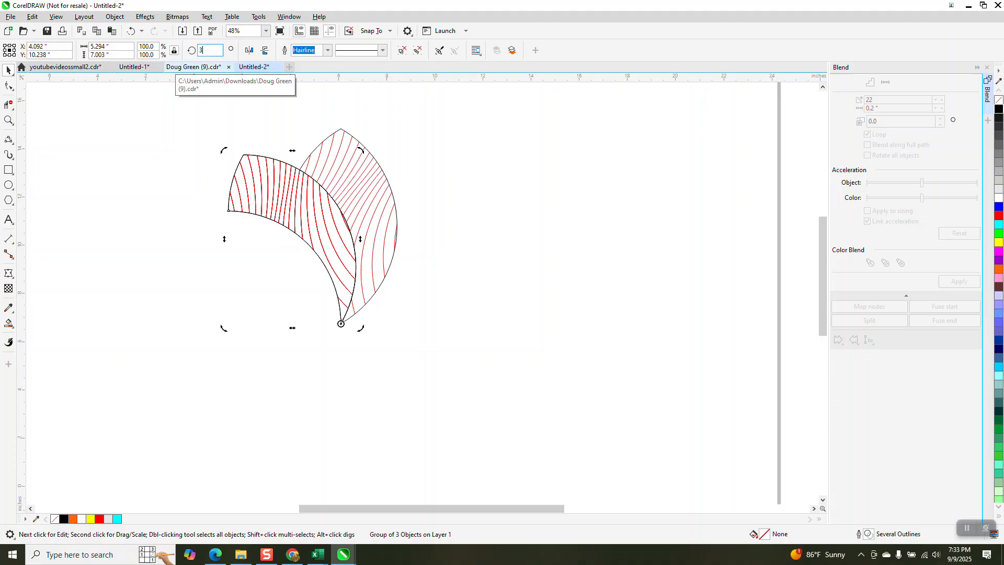
{"action": "type", "text": "0"}
{"action": "key", "text": "Return"}
{"action": "key", "text": "ctrl+r"}
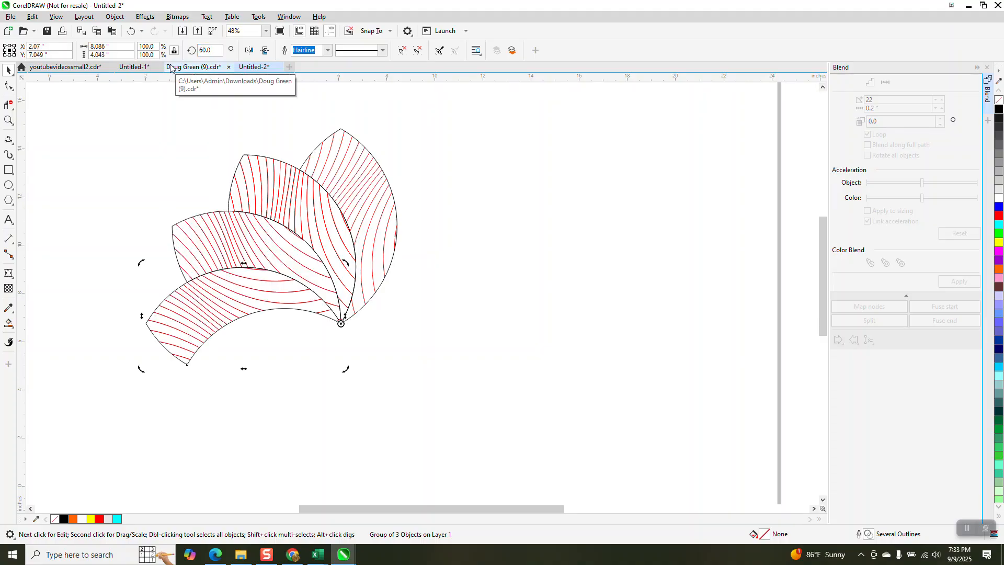
{"action": "key", "text": "ctrl+r"}
{"action": "key", "text": "ctrl+r"}
{"action": "key", "text": "ctrl+r"}
{"action": "key", "text": "ctrl+r"}
{"action": "key", "text": "ctrl+r"}
{"action": "key", "text": "ctrl+r"}
{"action": "key", "text": "ctrl+r"}
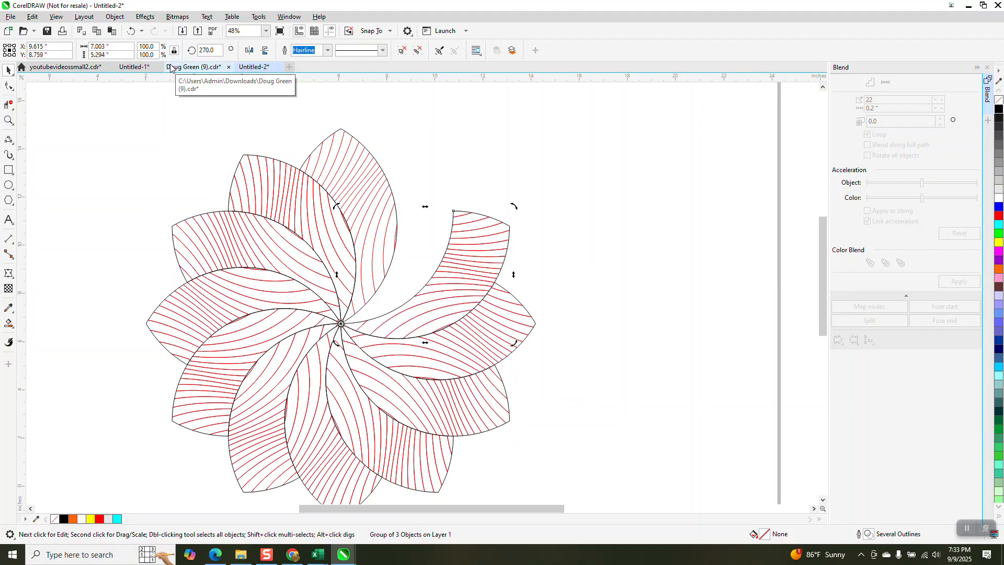
{"action": "key", "text": "ctrl+r"}
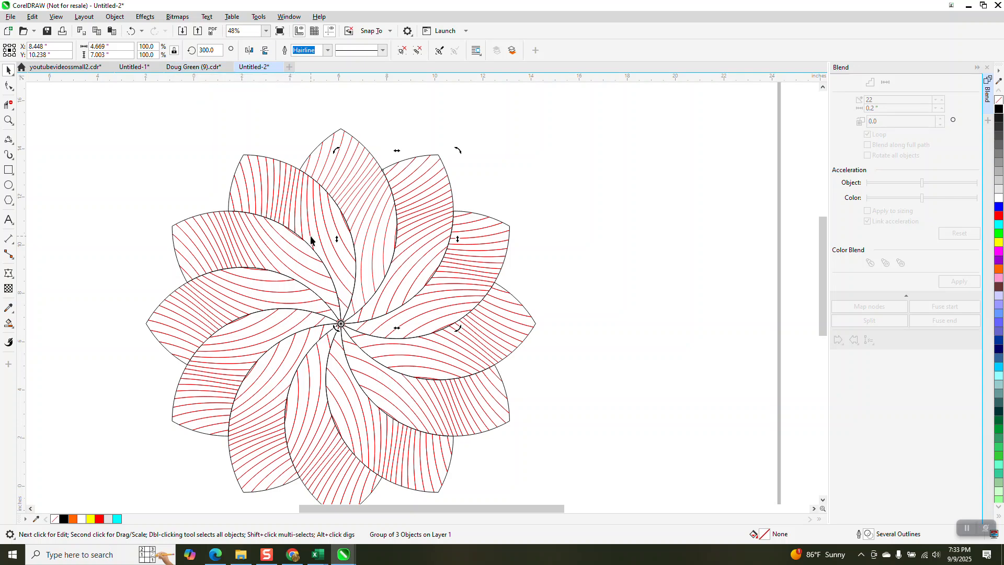
{"action": "scroll", "coordinate": [303, 234], "scroll_direction": "down", "scroll_amount": 1}
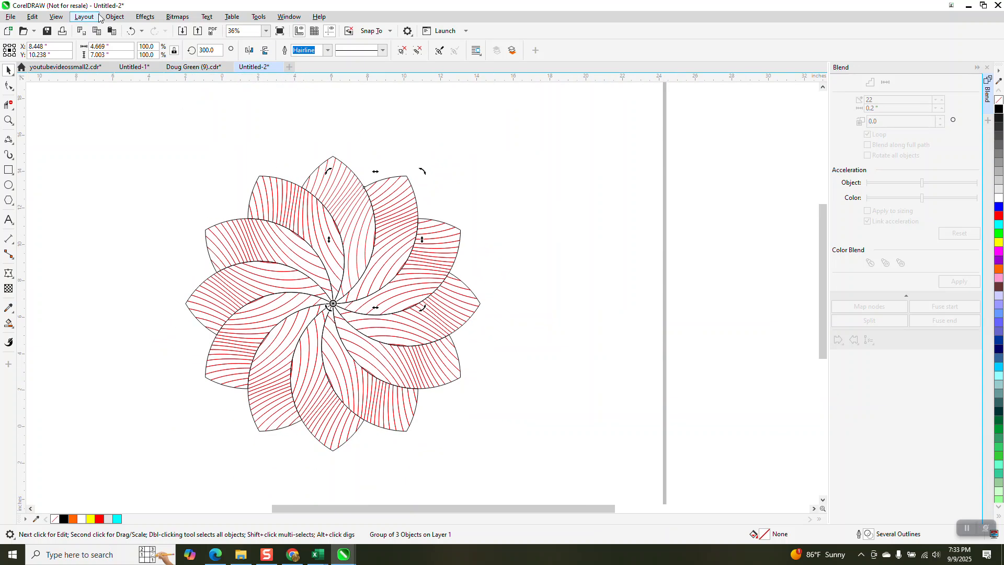
Step: Undo the repeated petal copies and the grouping of the first rotated petal
{"action": "left_click", "coordinate": [130, 31]}
{"action": "left_click", "coordinate": [131, 31]}
{"action": "left_click", "coordinate": [130, 31]}
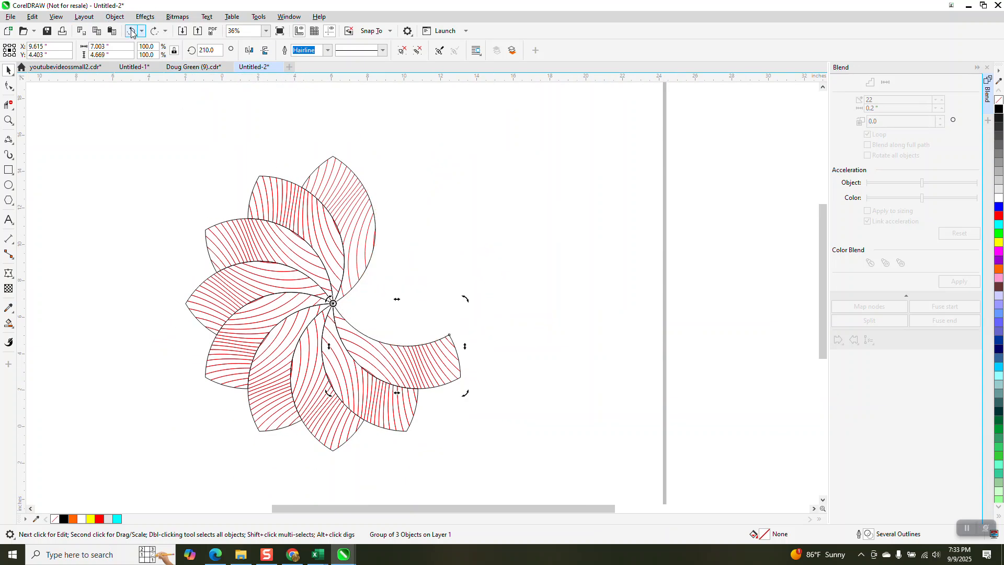
{"action": "left_click", "coordinate": [131, 31]}
{"action": "left_click", "coordinate": [131, 32]}
{"action": "left_click", "coordinate": [131, 32]}
{"action": "left_click", "coordinate": [131, 31]}
{"action": "left_click", "coordinate": [131, 31]}
{"action": "left_click", "coordinate": [131, 31]}
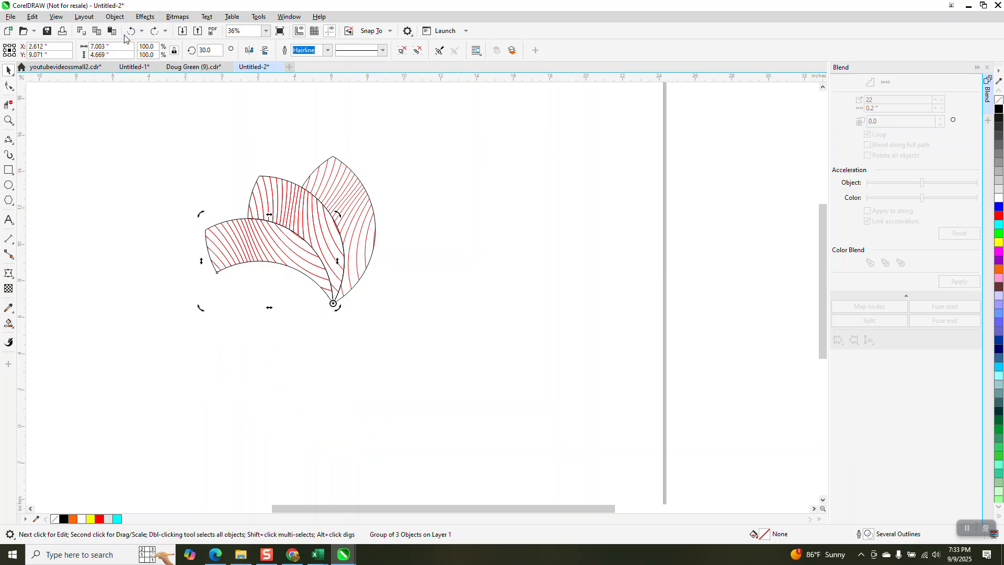
{"action": "left_click", "coordinate": [131, 32]}
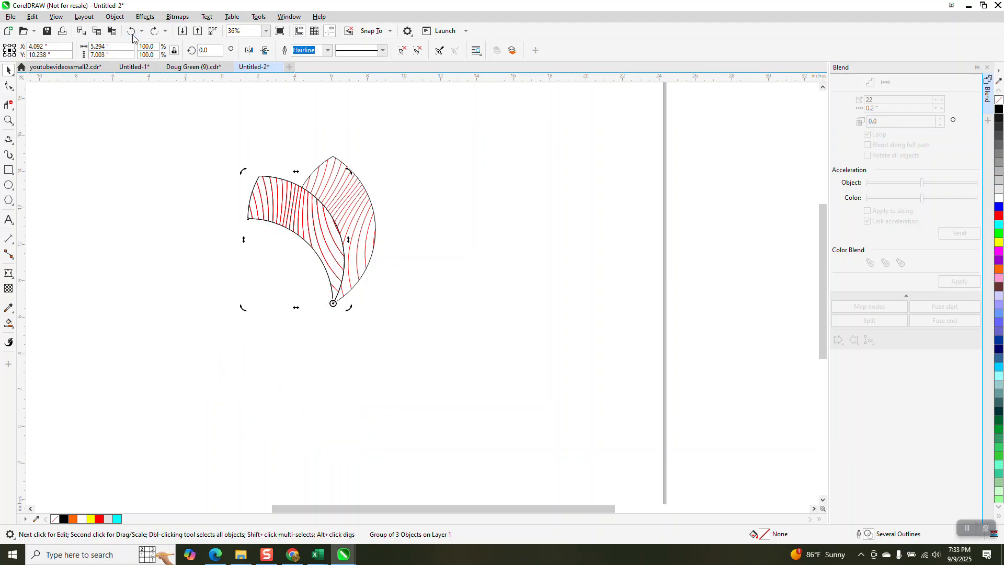
{"action": "left_click", "coordinate": [131, 31]}
{"action": "left_click", "coordinate": [131, 32]}
{"action": "left_click", "coordinate": [131, 32]}
{"action": "left_click", "coordinate": [130, 31]}
Step: Delete the rotated petal's crescent outline and its red lines, keeping only the original petal
{"action": "left_click", "coordinate": [249, 160]}
{"action": "left_click", "coordinate": [265, 219]}
{"action": "key", "text": "Delete"}
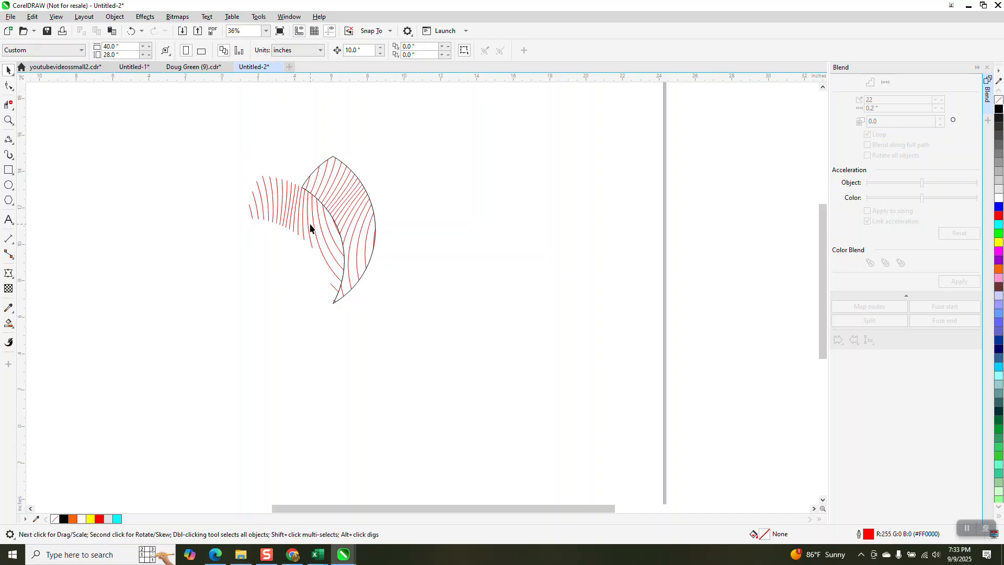
{"action": "left_click", "coordinate": [308, 228]}
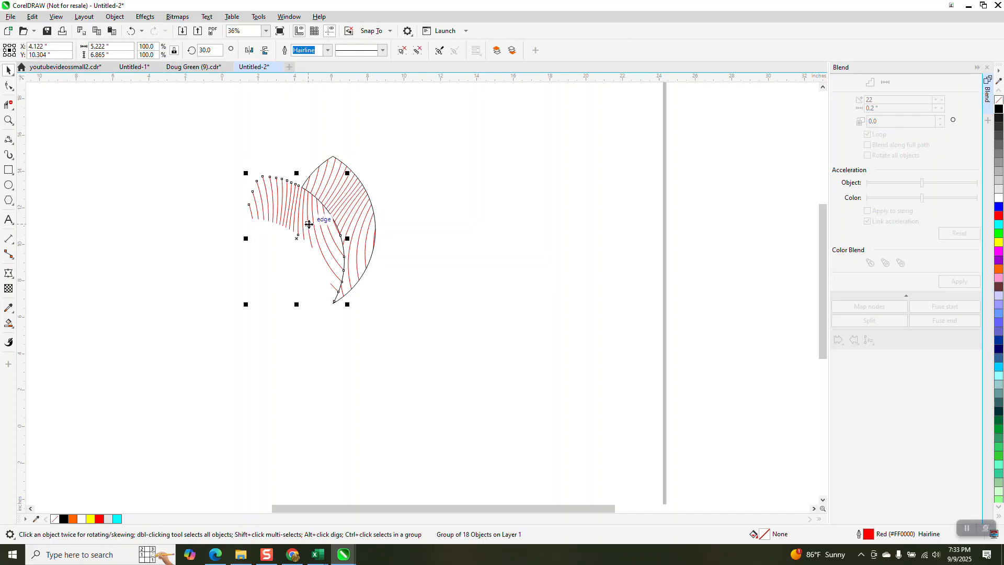
{"action": "key", "text": "Delete"}
Step: Nudge the original petal's red lines 10 in right, bring them back over the crescent and select both objects
{"action": "left_click", "coordinate": [339, 216]}
{"action": "key", "text": "Right"}
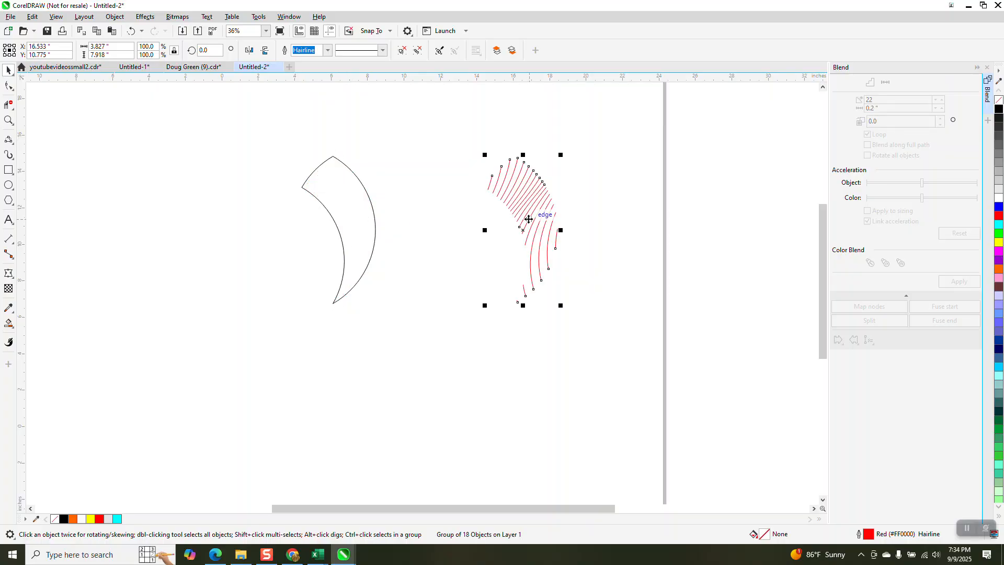
{"action": "key", "text": "ctrl+z"}
{"action": "key", "text": "ctrl+z"}
{"action": "left_click_drag", "start_coordinate": [258, 125], "coordinate": [400, 330]}
Step: Examine up close how the red line ends meet the crescent outline near its lower tip
{"action": "left_click", "coordinate": [9, 120]}
{"action": "left_click_drag", "start_coordinate": [271, 144], "coordinate": [465, 370]}
{"action": "left_click_drag", "start_coordinate": [370, 374], "coordinate": [408, 394]}
{"action": "scroll", "coordinate": [366, 314], "scroll_direction": "down", "scroll_amount": 5}
{"action": "scroll", "coordinate": [345, 275], "scroll_direction": "down", "scroll_amount": 3}
{"action": "scroll", "coordinate": [384, 278], "scroll_direction": "up", "scroll_amount": 3}
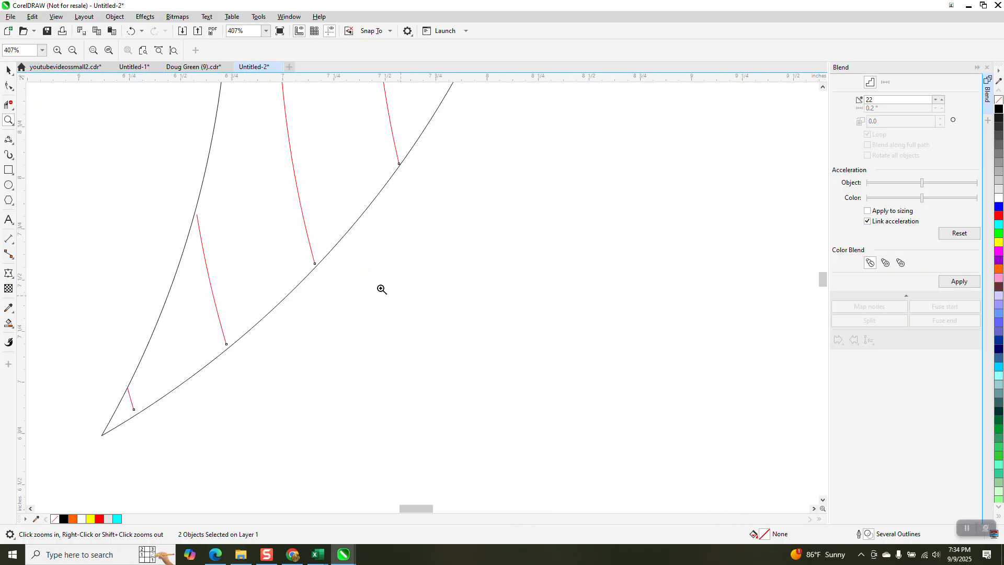
{"action": "scroll", "coordinate": [399, 377], "scroll_direction": "down", "scroll_amount": 1}
{"action": "scroll", "coordinate": [349, 280], "scroll_direction": "down", "scroll_amount": 2}
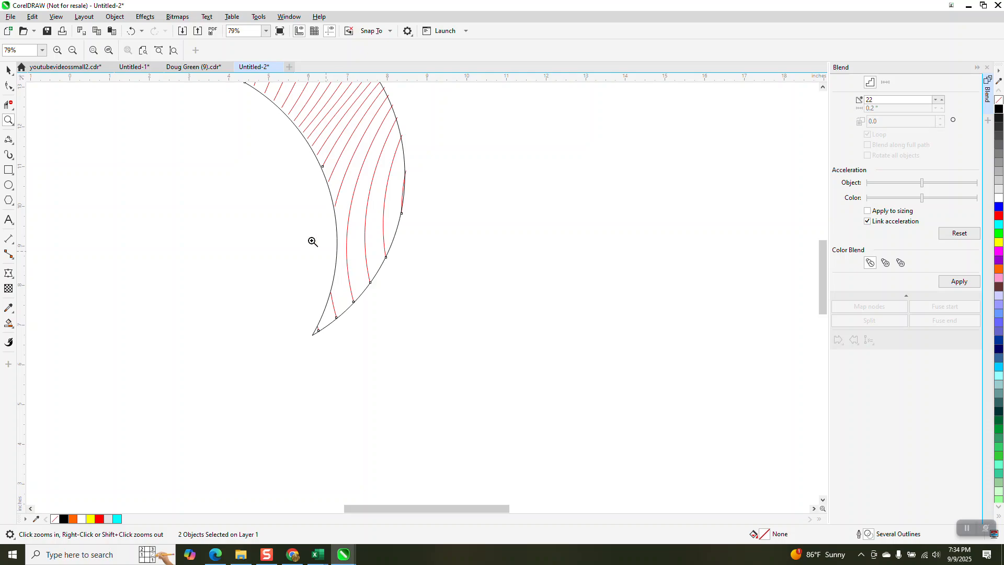
Step: Undo the last three changes made to the petal
{"action": "left_click", "coordinate": [131, 31]}
{"action": "left_click", "coordinate": [130, 31]}
{"action": "left_click", "coordinate": [131, 30]}
Step: Set the Smart Fill colour to cyan for filling the petal's stripes
{"action": "scroll", "coordinate": [457, 313], "scroll_direction": "down", "scroll_amount": 1}
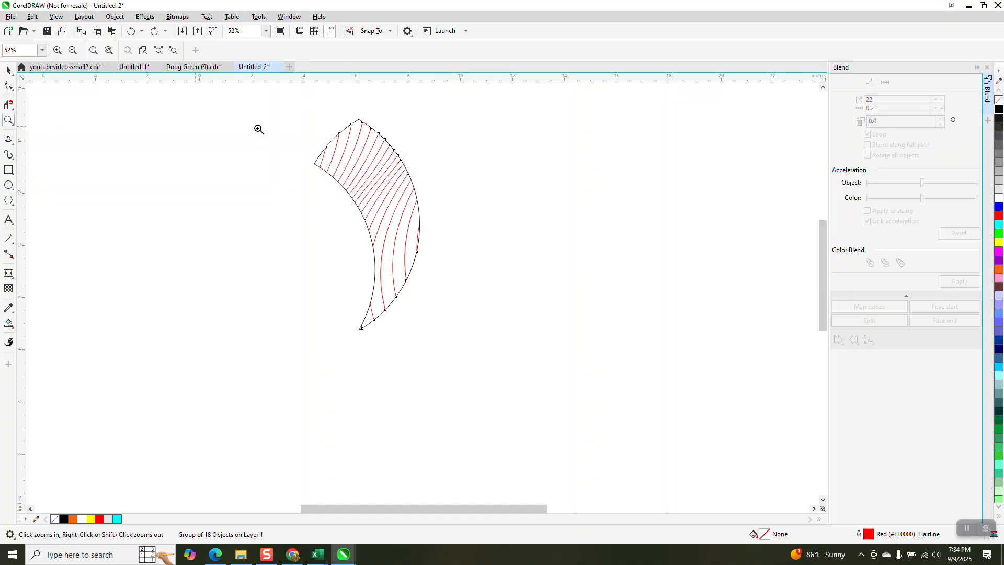
{"action": "left_click_drag", "start_coordinate": [486, 259], "coordinate": [529, 284]}
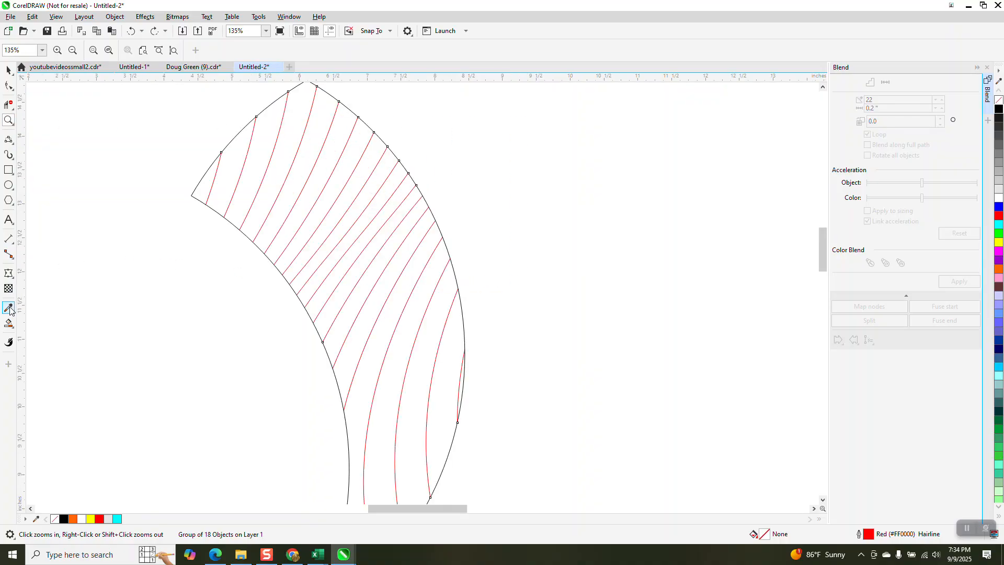
{"action": "left_click", "coordinate": [8, 323]}
{"action": "left_click", "coordinate": [118, 51]}
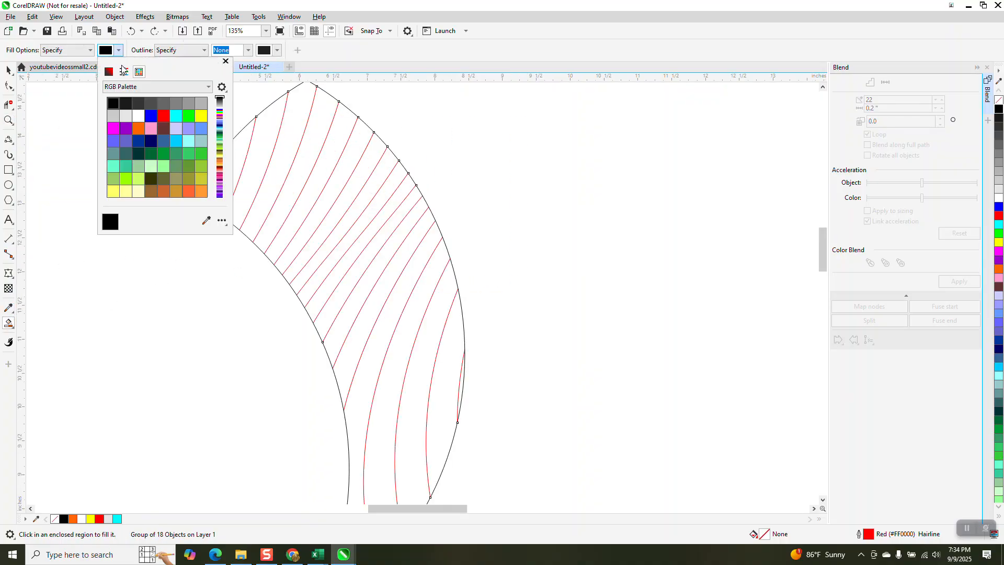
{"action": "left_click", "coordinate": [175, 117]}
{"action": "left_click", "coordinate": [245, 144]}
{"action": "left_click", "coordinate": [200, 181]}
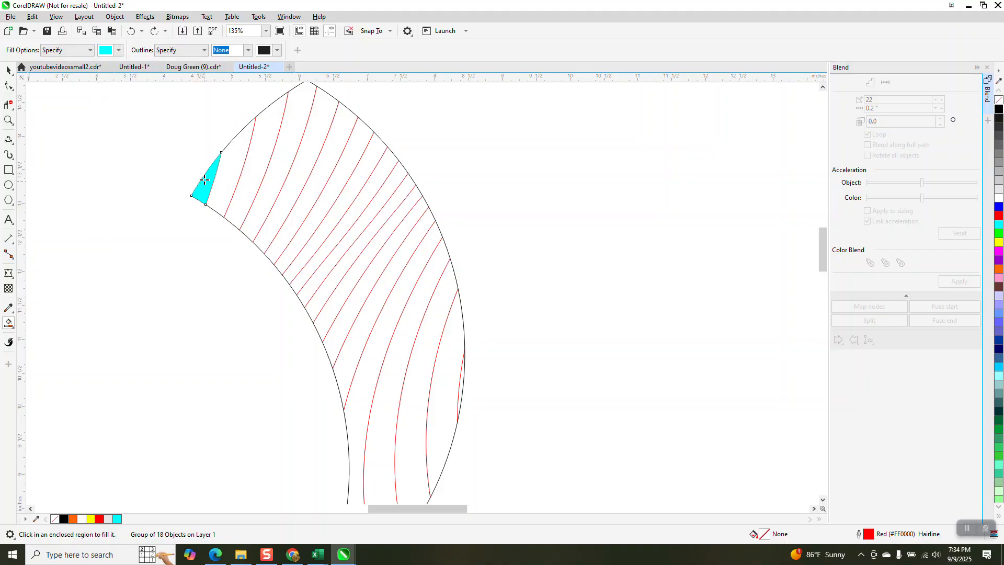
{"action": "left_click", "coordinate": [251, 168]}
{"action": "left_click", "coordinate": [306, 176]}
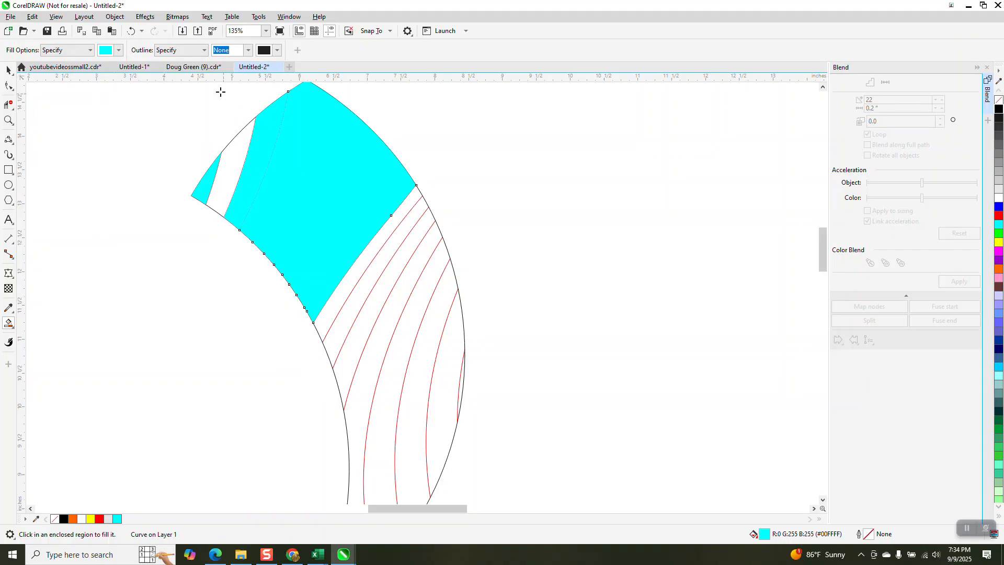
{"action": "left_click", "coordinate": [131, 32]}
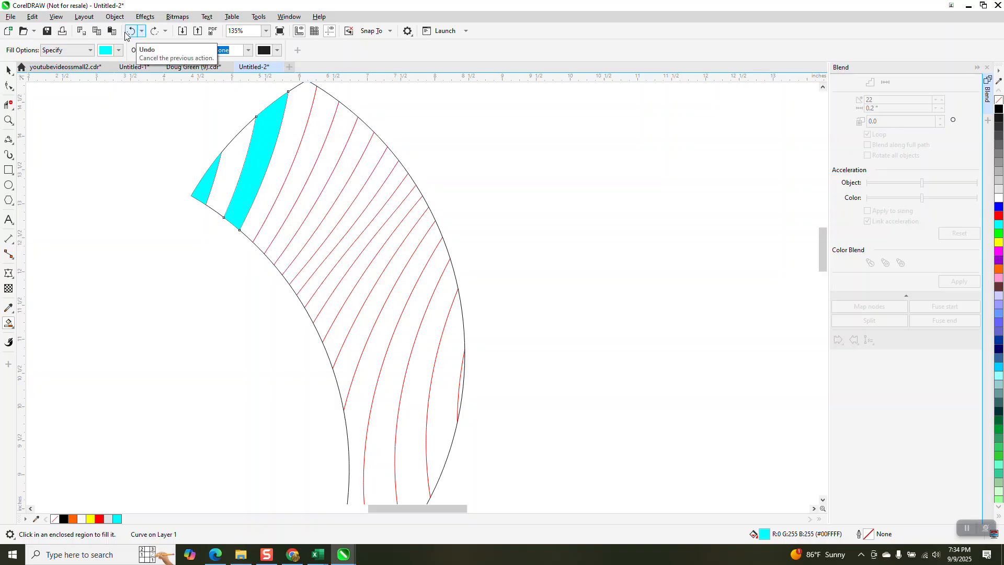
{"action": "left_click", "coordinate": [130, 31]}
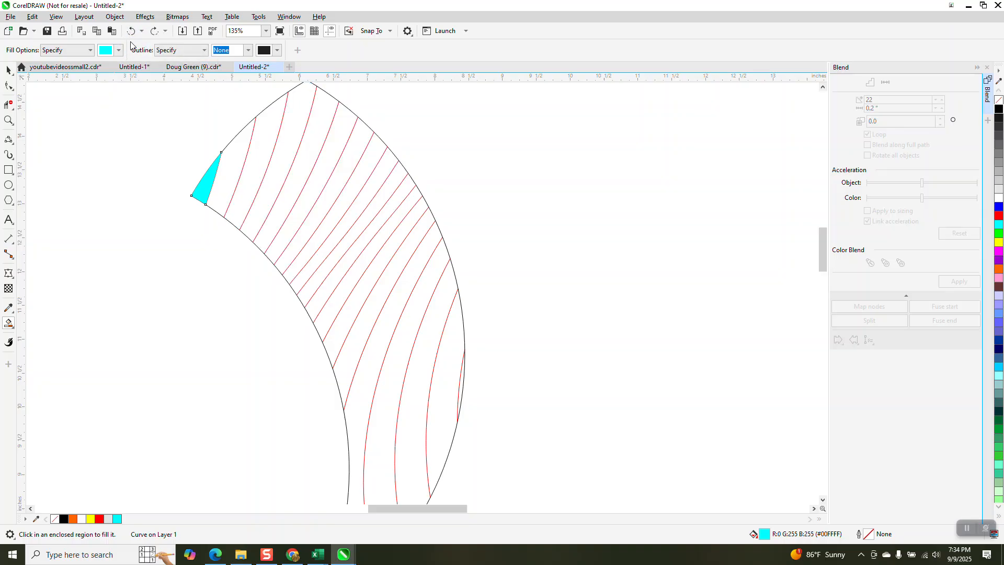
{"action": "left_click", "coordinate": [131, 31]}
Step: Apply an inside contour with 1 step and a 0.01 in offset to the crescent outline
{"action": "left_click", "coordinate": [9, 70]}
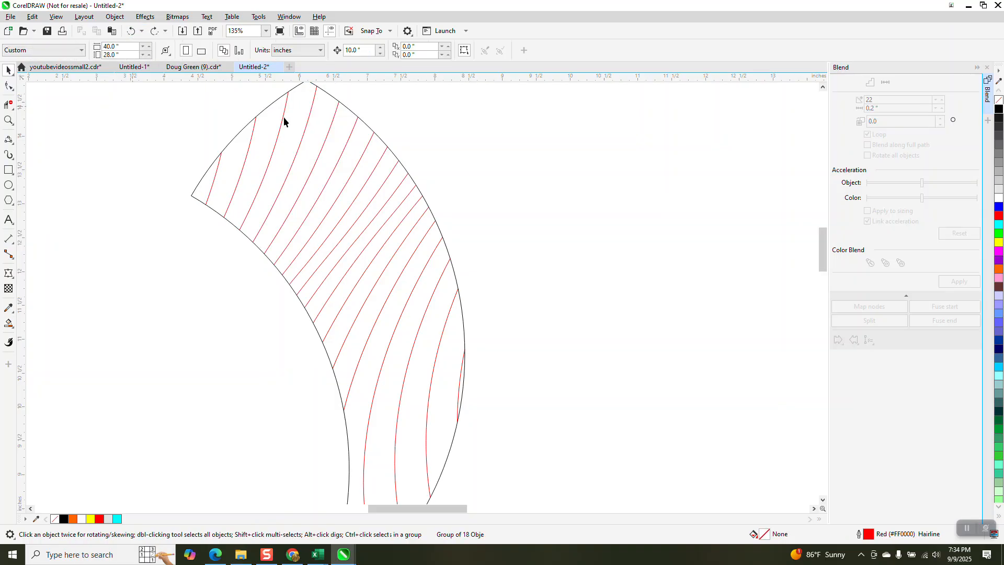
{"action": "left_click", "coordinate": [332, 100]}
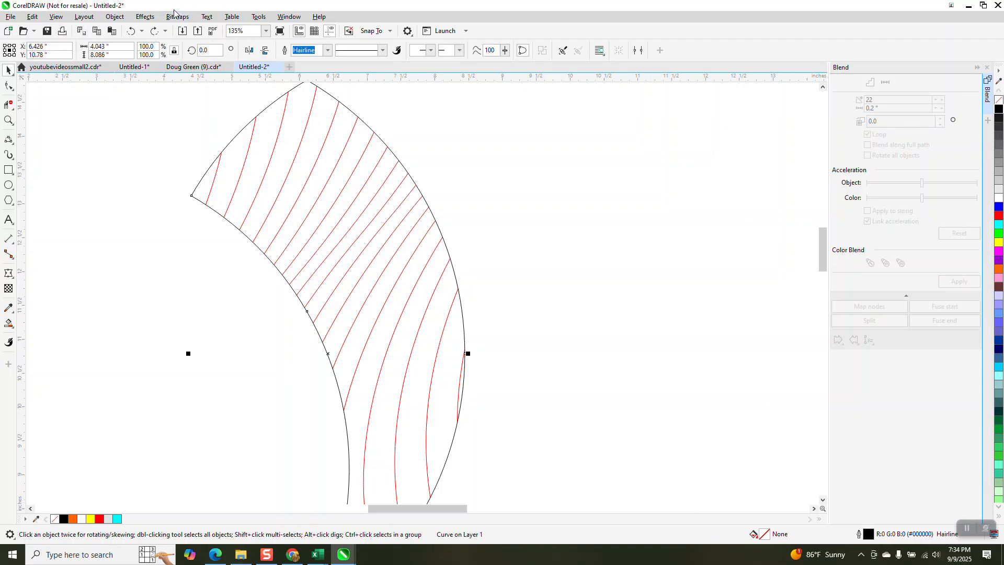
{"action": "left_click", "coordinate": [144, 17]}
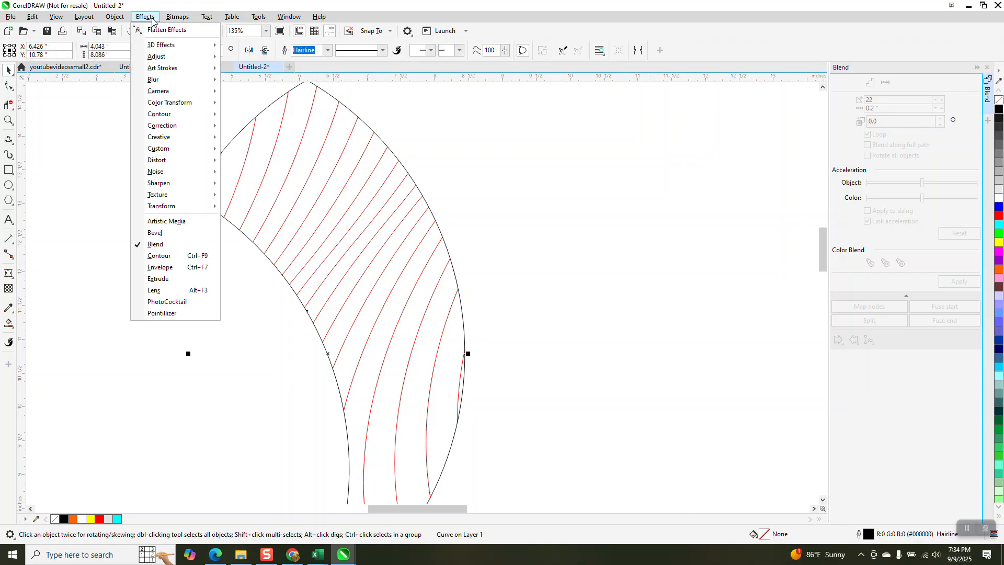
{"action": "left_click", "coordinate": [166, 256]}
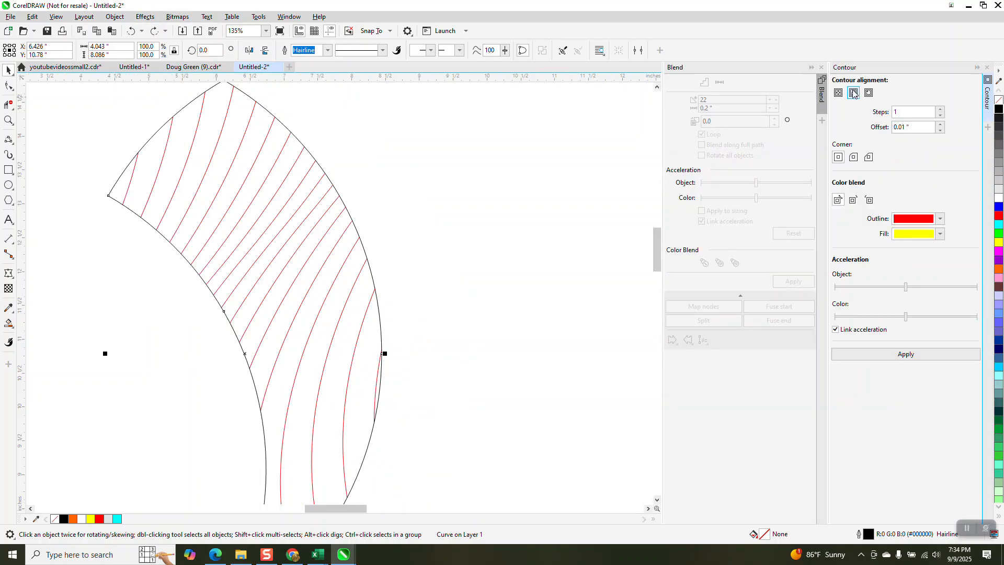
{"action": "left_click", "coordinate": [906, 357]}
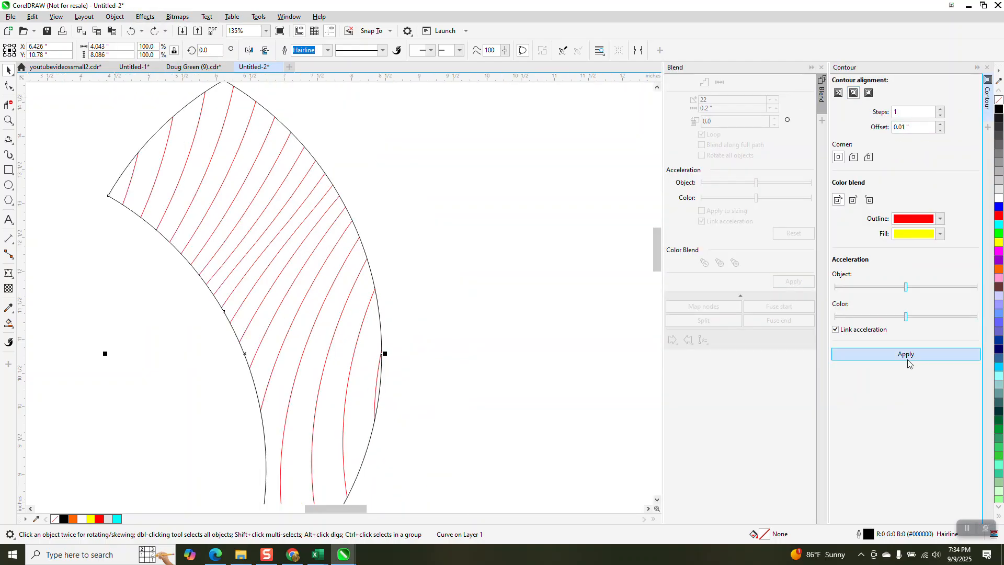
Step: Smart-fill every other stripe of the petal with cyan, from its upper end to its pointed lower tip
{"action": "scroll", "coordinate": [130, 177], "scroll_direction": "down", "scroll_amount": 2}
{"action": "left_click", "coordinate": [9, 323]}
{"action": "left_click", "coordinate": [126, 187]}
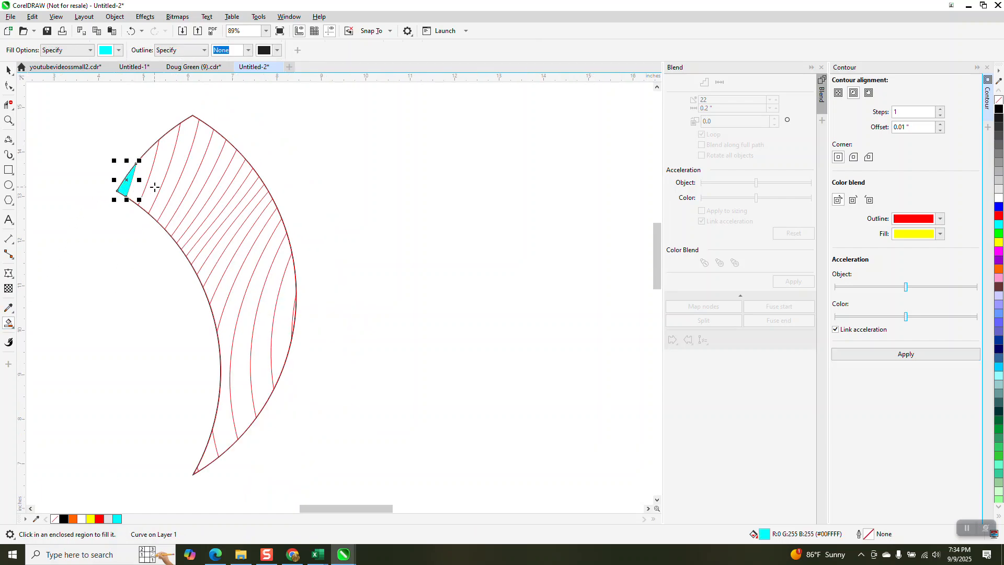
{"action": "left_click", "coordinate": [151, 176]}
{"action": "left_click", "coordinate": [186, 186]}
{"action": "left_click", "coordinate": [209, 189]}
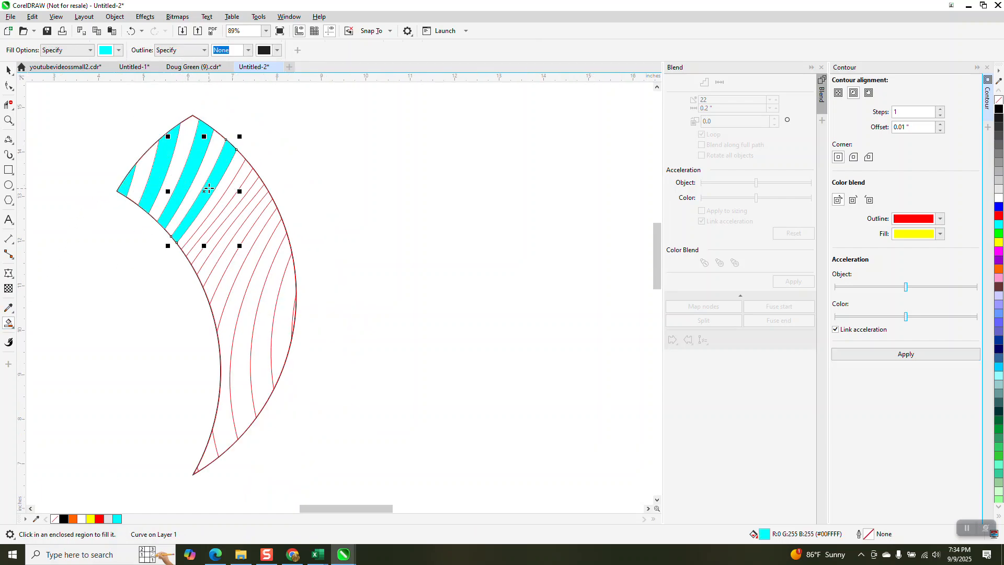
{"action": "left_click", "coordinate": [226, 197]}
{"action": "left_click", "coordinate": [242, 214]}
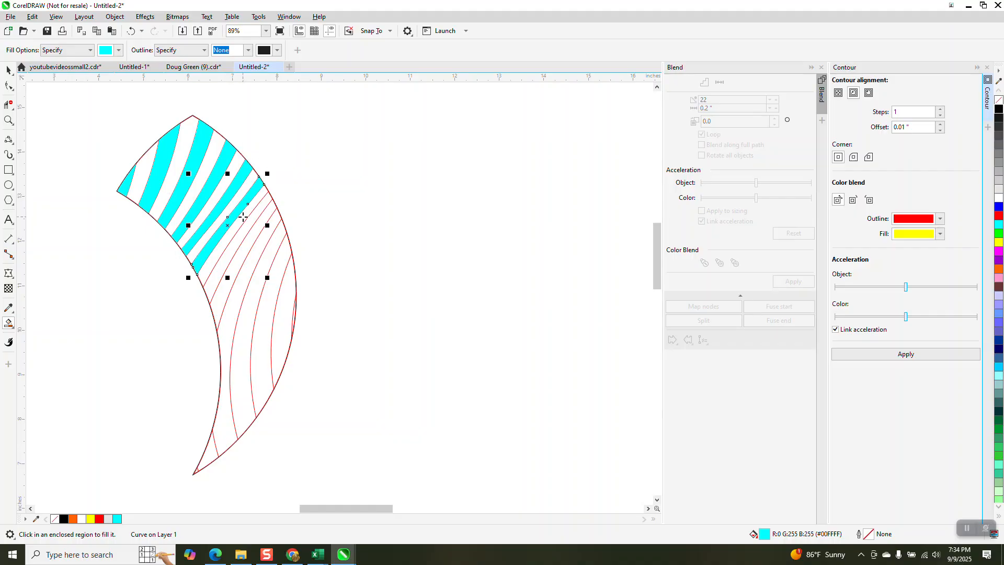
{"action": "left_click", "coordinate": [259, 252]}
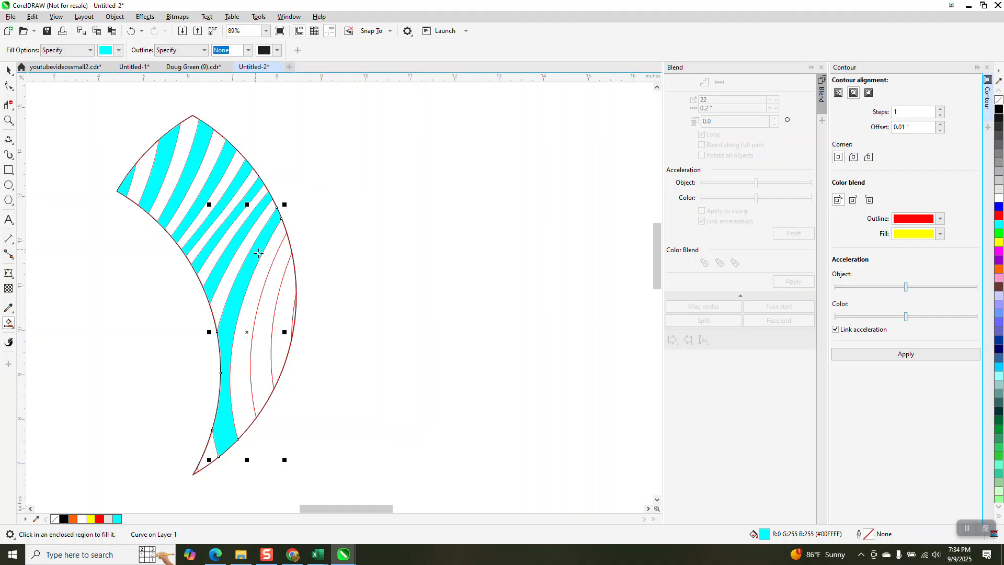
{"action": "left_click", "coordinate": [268, 283]}
{"action": "left_click", "coordinate": [295, 314]}
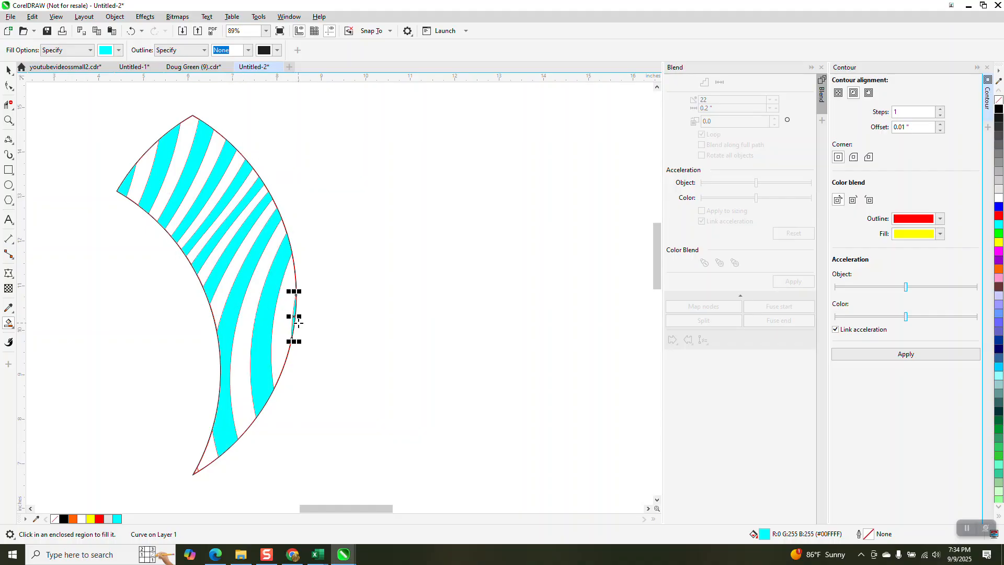
{"action": "left_click", "coordinate": [195, 471]}
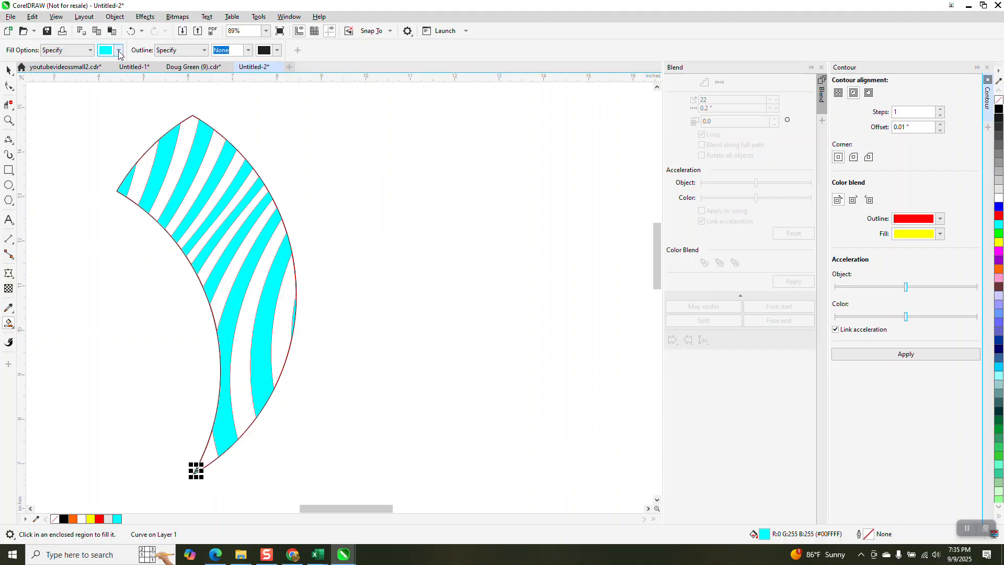
Step: Change the Smart Fill colour to blue
{"action": "left_click", "coordinate": [120, 50]}
{"action": "left_click", "coordinate": [151, 116]}
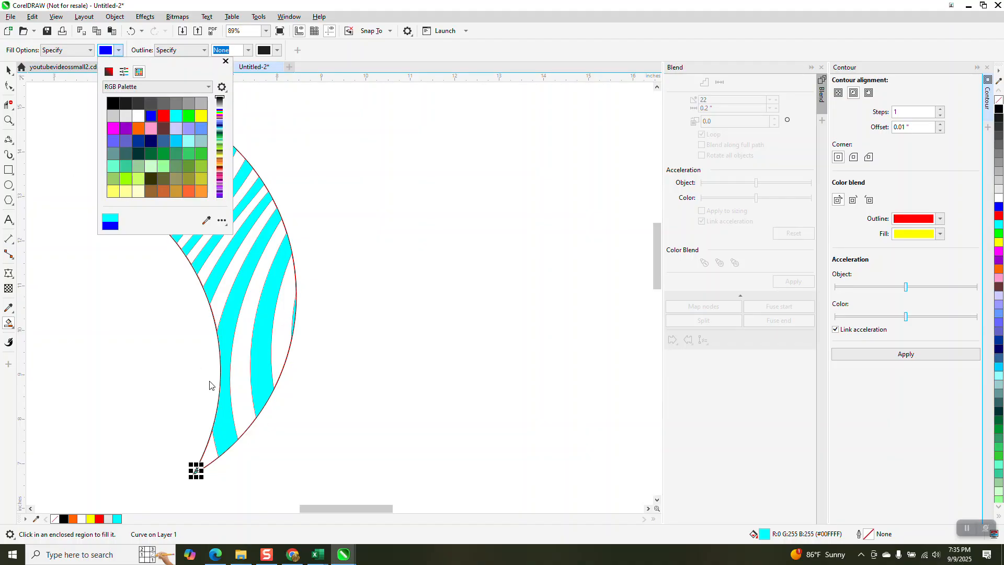
{"action": "left_click", "coordinate": [197, 467]}
{"action": "left_click", "coordinate": [196, 469]}
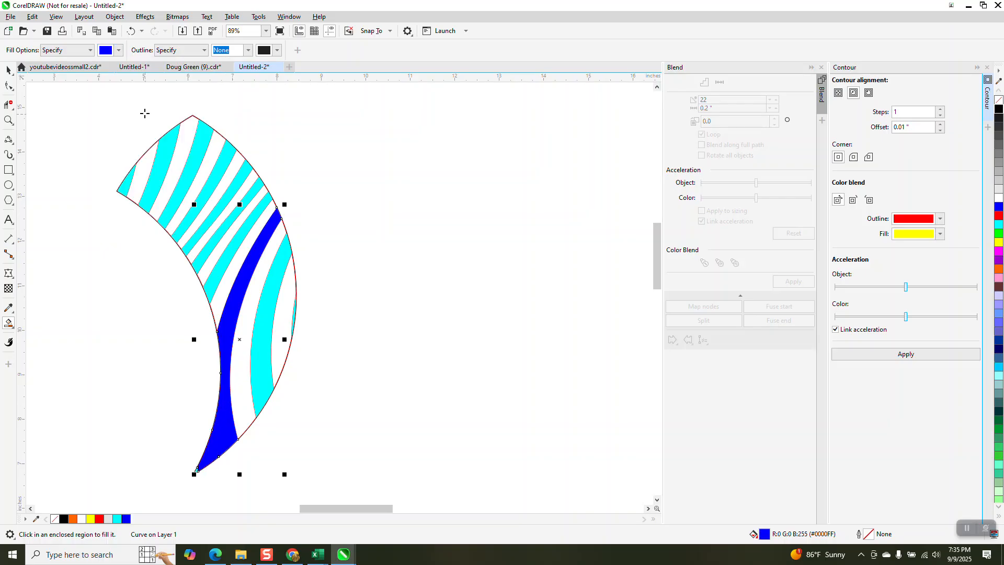
{"action": "left_click", "coordinate": [132, 32]}
Step: Smart-fill the remaining white stripes between the cyan ones with blue along the whole petal
{"action": "left_click", "coordinate": [241, 403]}
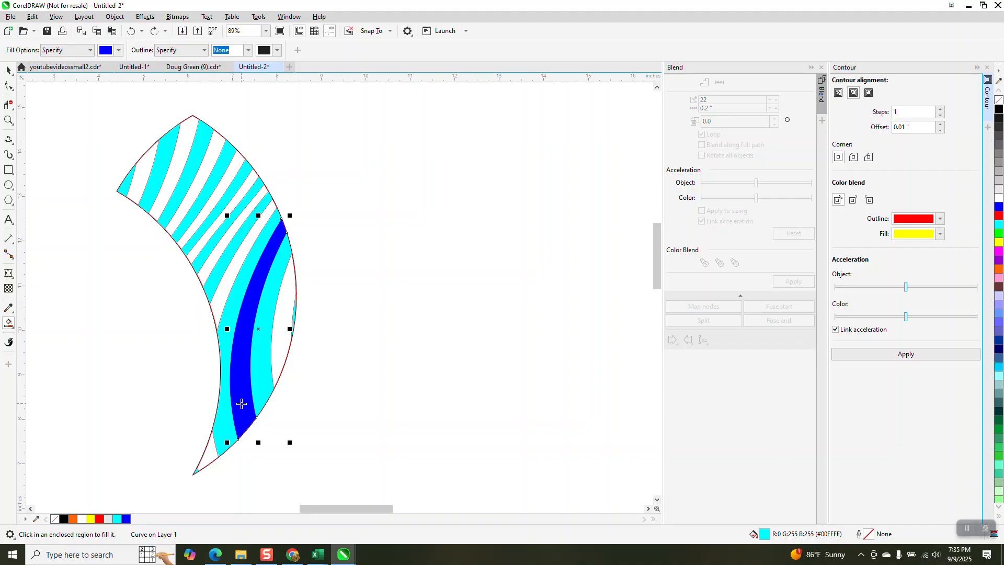
{"action": "left_click", "coordinate": [209, 456]}
{"action": "left_click", "coordinate": [279, 328]}
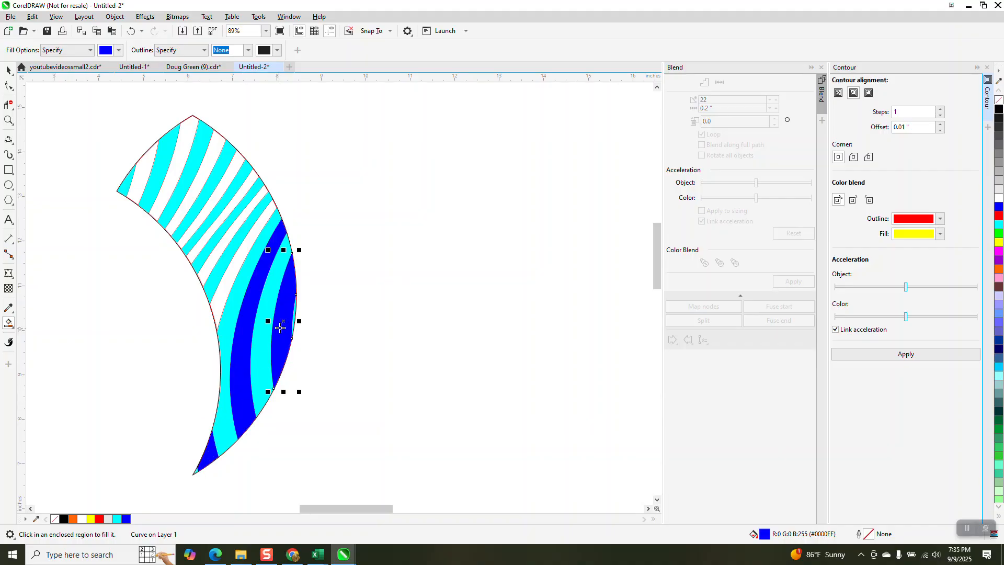
{"action": "left_click", "coordinate": [225, 287]}
{"action": "left_click", "coordinate": [211, 260]}
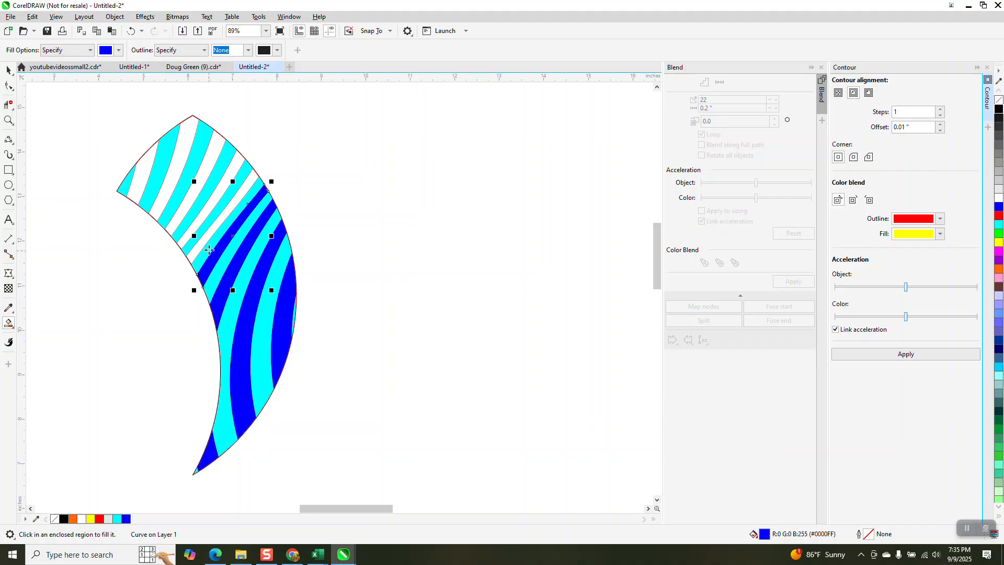
{"action": "left_click", "coordinate": [203, 241]}
{"action": "left_click", "coordinate": [201, 219]}
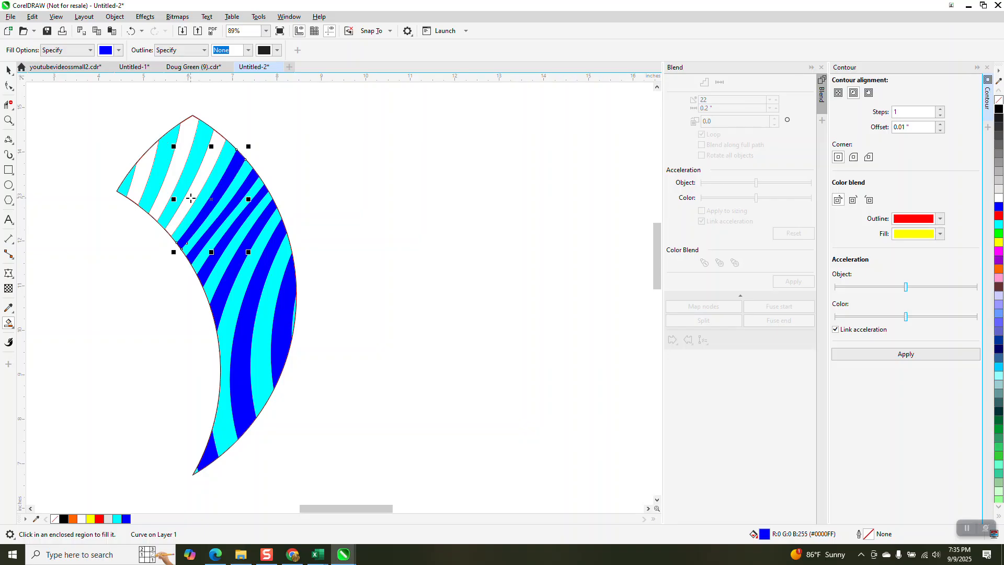
{"action": "left_click", "coordinate": [190, 198]}
{"action": "left_click", "coordinate": [175, 174]}
{"action": "left_click", "coordinate": [148, 168]}
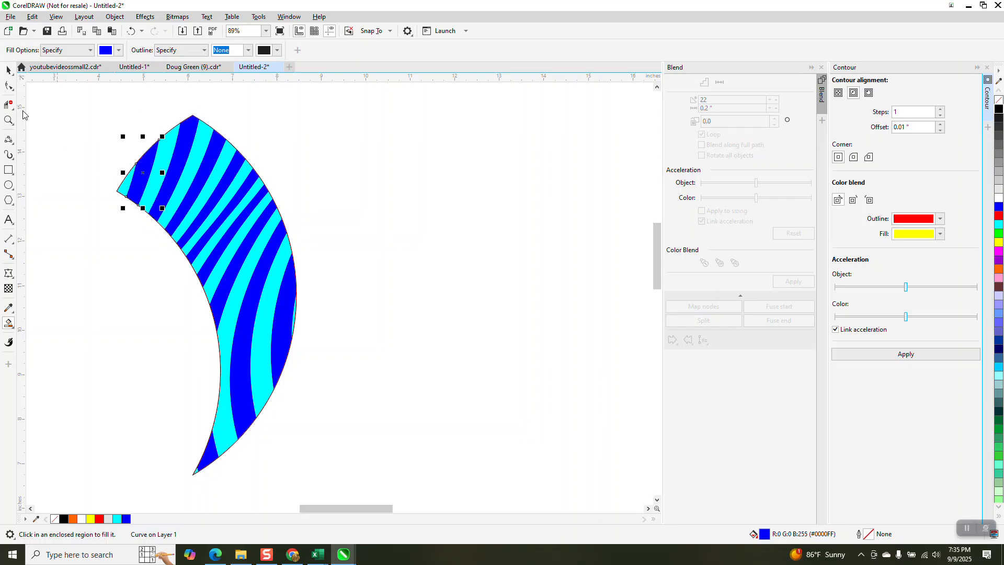
Step: Group all parts of the striped petal and move the group's rotation centre to its pointed lower tip
{"action": "left_click", "coordinate": [8, 70]}
{"action": "scroll", "coordinate": [98, 132], "scroll_direction": "down", "scroll_amount": 2}
{"action": "left_click_drag", "start_coordinate": [83, 109], "coordinate": [130, 218]}
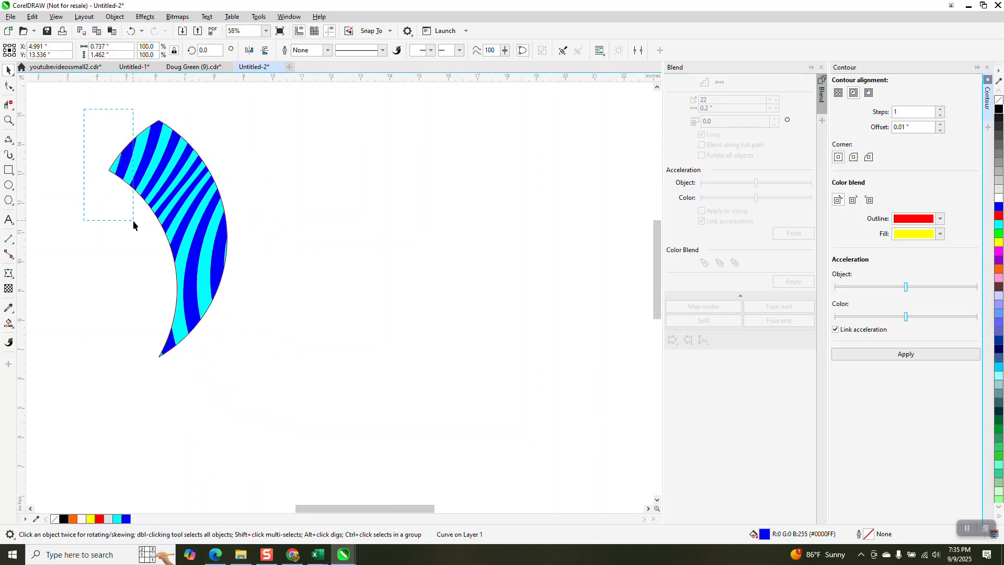
{"action": "left_click_drag", "start_coordinate": [160, 253], "coordinate": [290, 394]}
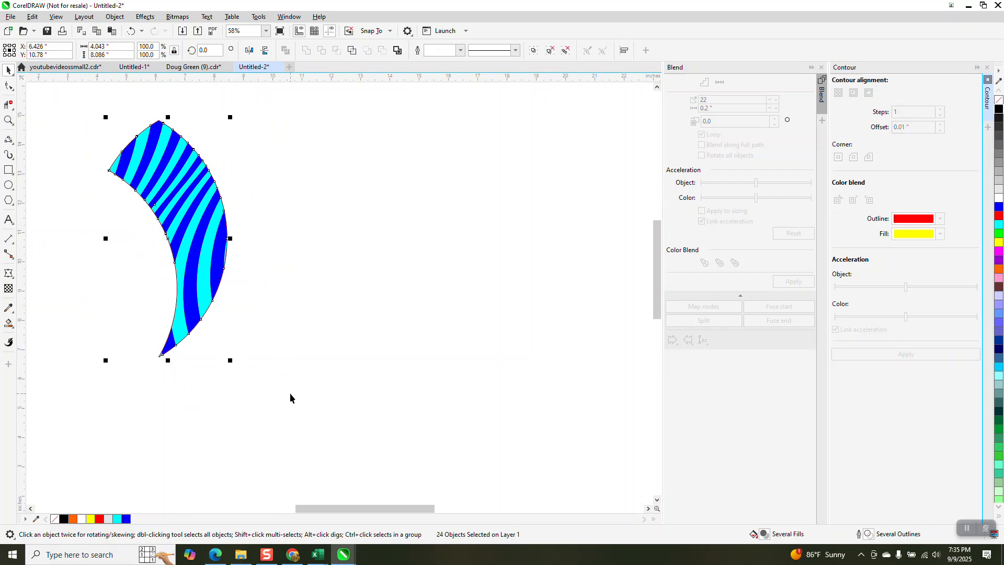
{"action": "key", "text": "ctrl+g"}
{"action": "left_click", "coordinate": [205, 268]}
{"action": "left_click_drag", "start_coordinate": [171, 311], "coordinate": [160, 356]}
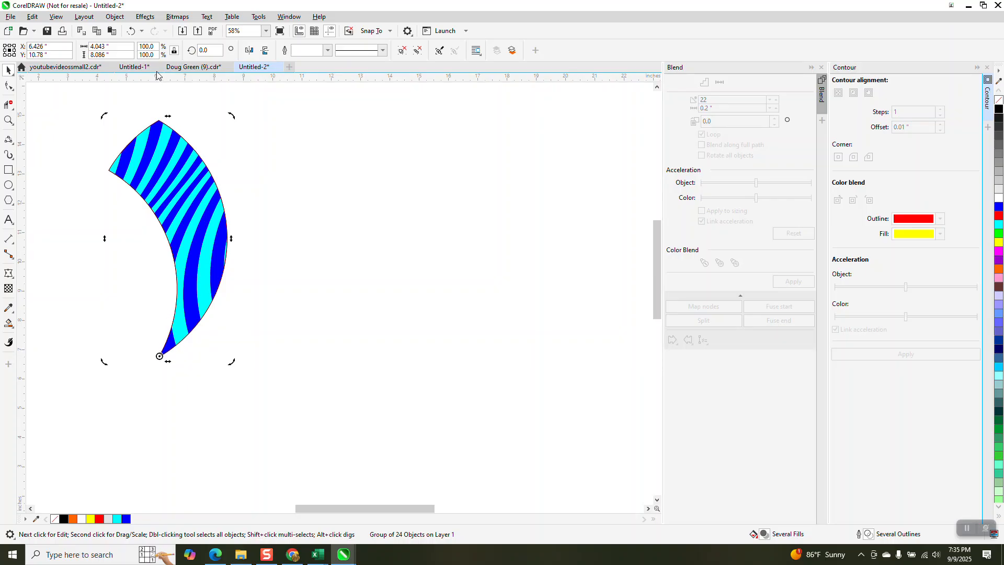
Step: Rotate a copy of the petal by 30° about its tip and repeat it until the flower is a full circle
{"action": "type", "text": "30"}
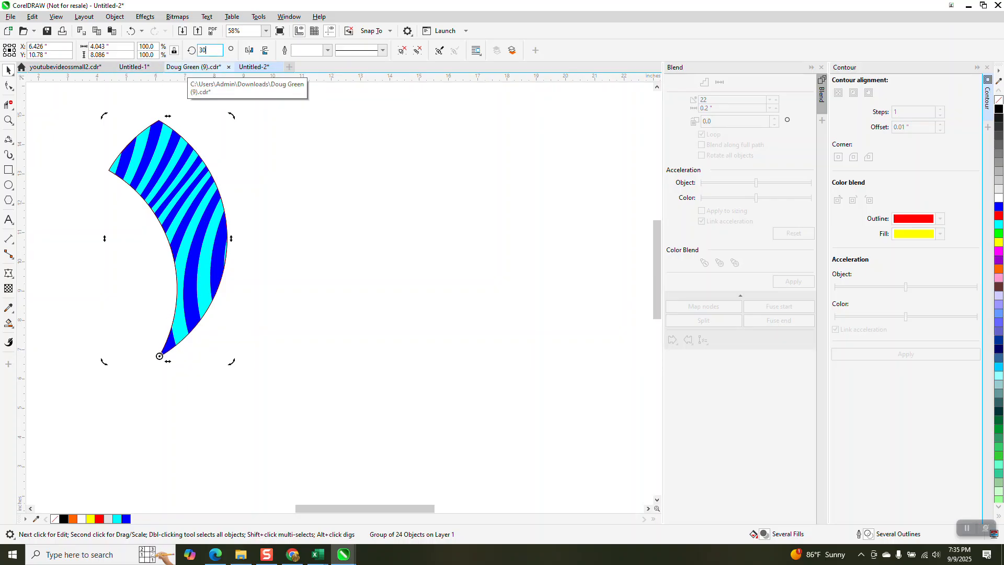
{"action": "key", "text": "Return"}
{"action": "key", "text": "ctrl+r"}
{"action": "key", "text": "ctrl+r"}
{"action": "key", "text": "ctrl+r"}
{"action": "key", "text": "ctrl+r"}
{"action": "key", "text": "ctrl+r"}
{"action": "key", "text": "ctrl+r"}
{"action": "key", "text": "ctrl+r"}
{"action": "key", "text": "ctrl+r"}
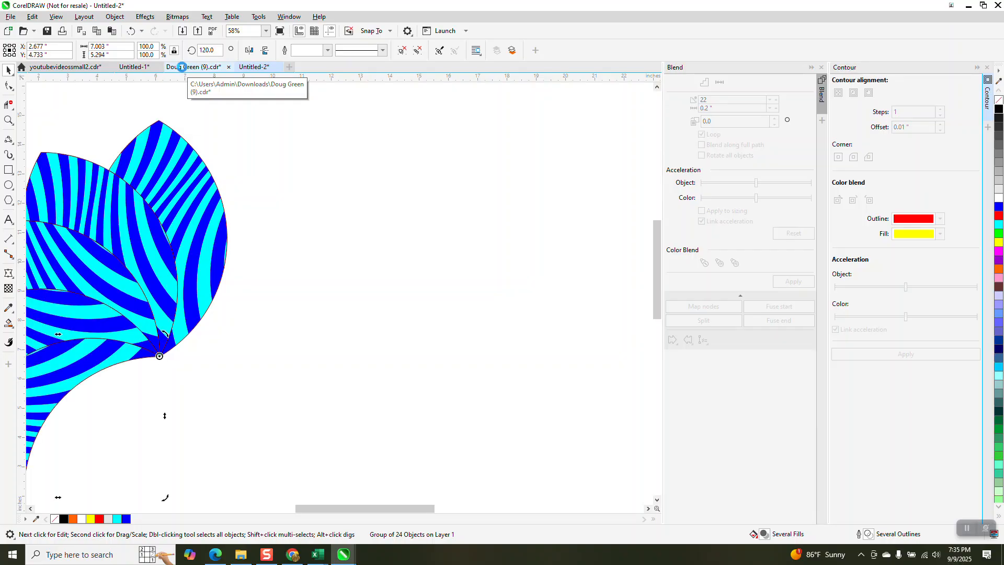
{"action": "key", "text": "ctrl+r"}
{"action": "key", "text": "ctrl+r"}
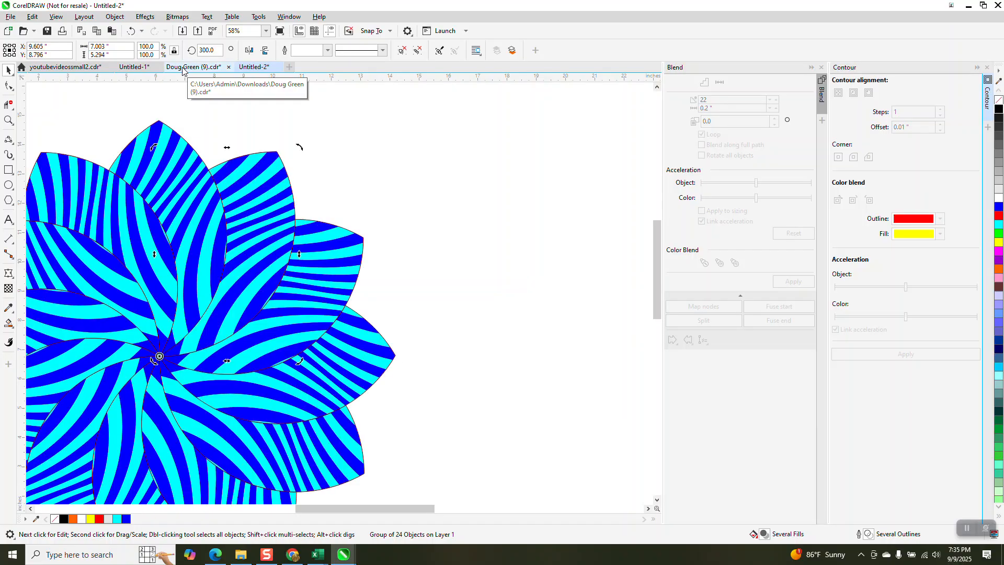
Step: Draw a rectangle about 19.4 by 18.4 in around the blue and cyan flower and fill it black
{"action": "scroll", "coordinate": [548, 321], "scroll_direction": "down", "scroll_amount": 3}
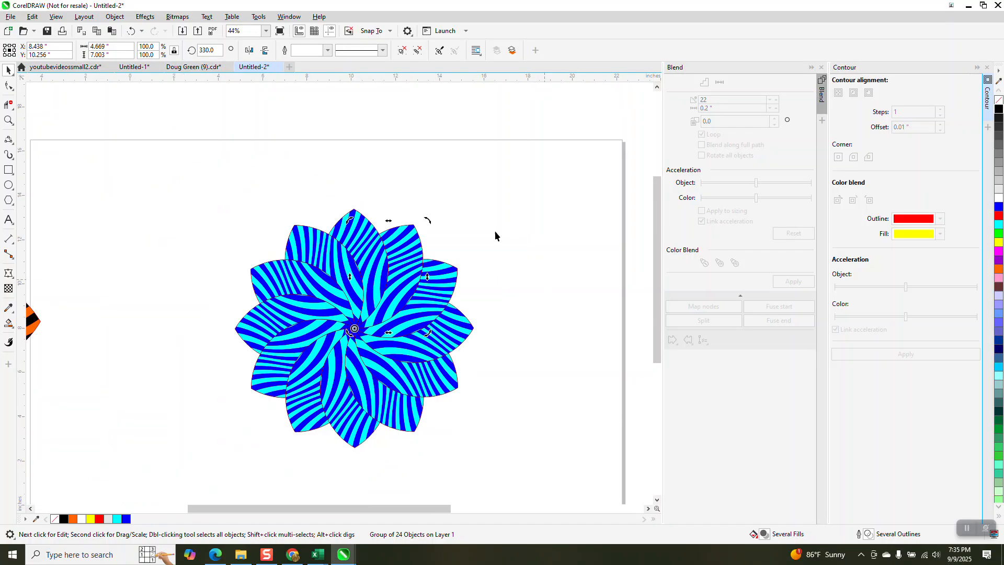
{"action": "left_click", "coordinate": [8, 170]}
{"action": "left_click_drag", "start_coordinate": [344, 203], "coordinate": [491, 344]}
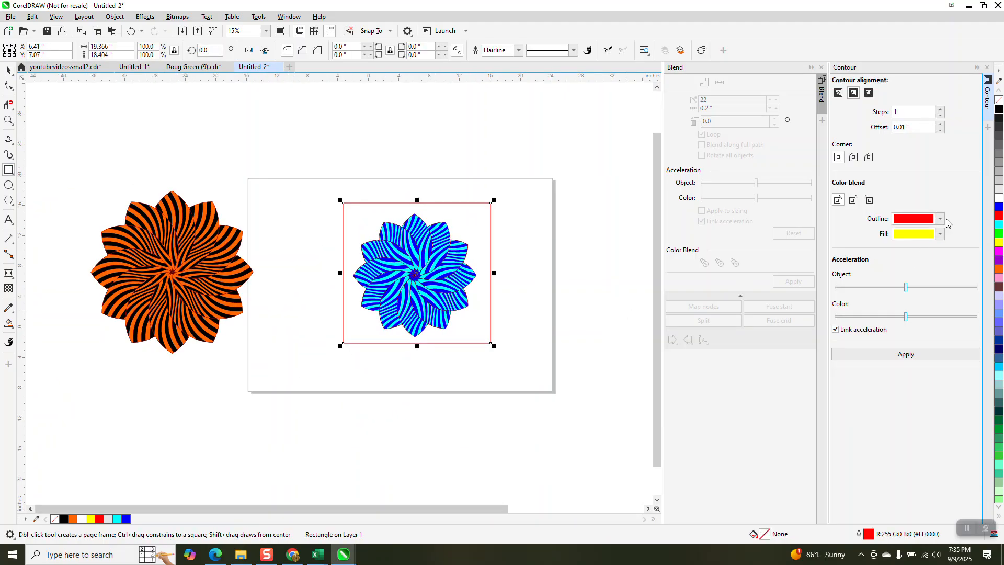
{"action": "left_click", "coordinate": [999, 110]}
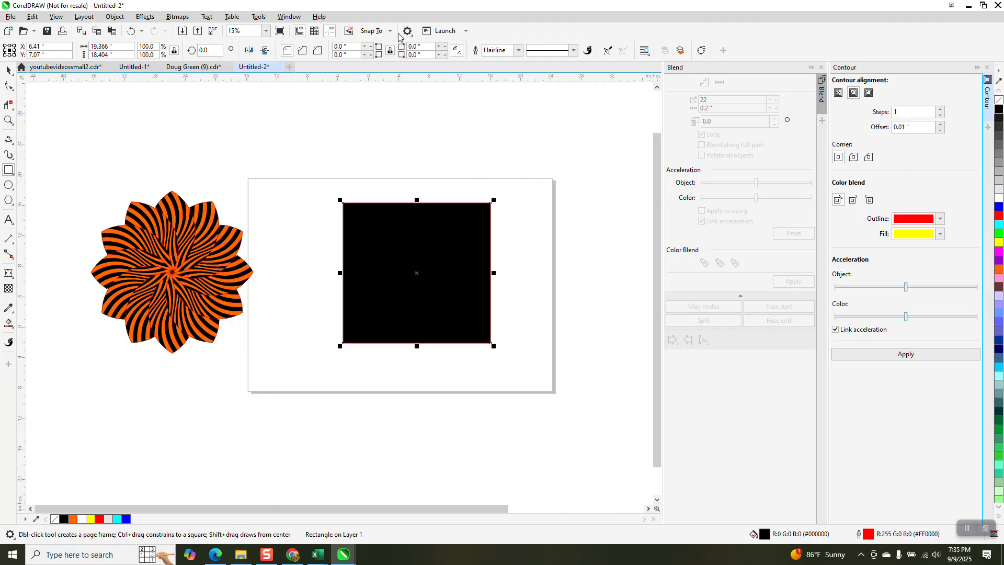
Step: Send the black rectangle to the back of the page so it lies behind the blue and cyan flower
{"action": "left_click", "coordinate": [114, 17]}
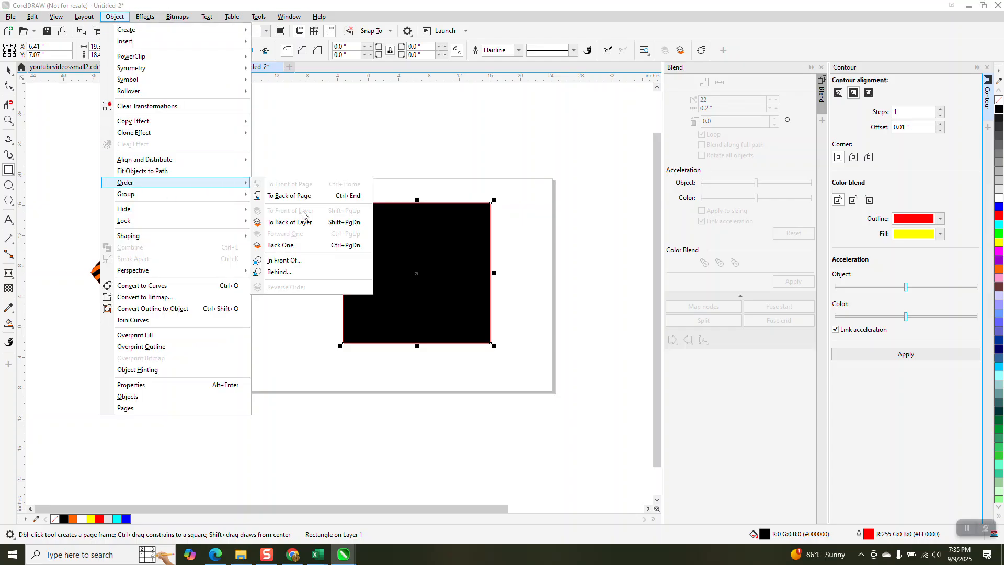
{"action": "left_click", "coordinate": [304, 196]}
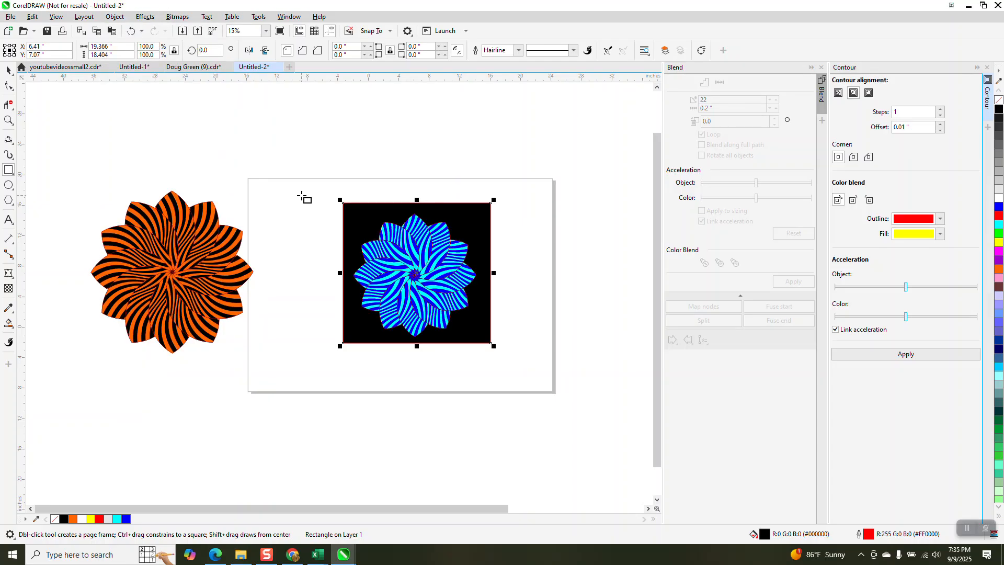
{"action": "left_click", "coordinate": [8, 120]}
{"action": "left_click_drag", "start_coordinate": [357, 216], "coordinate": [501, 344]}
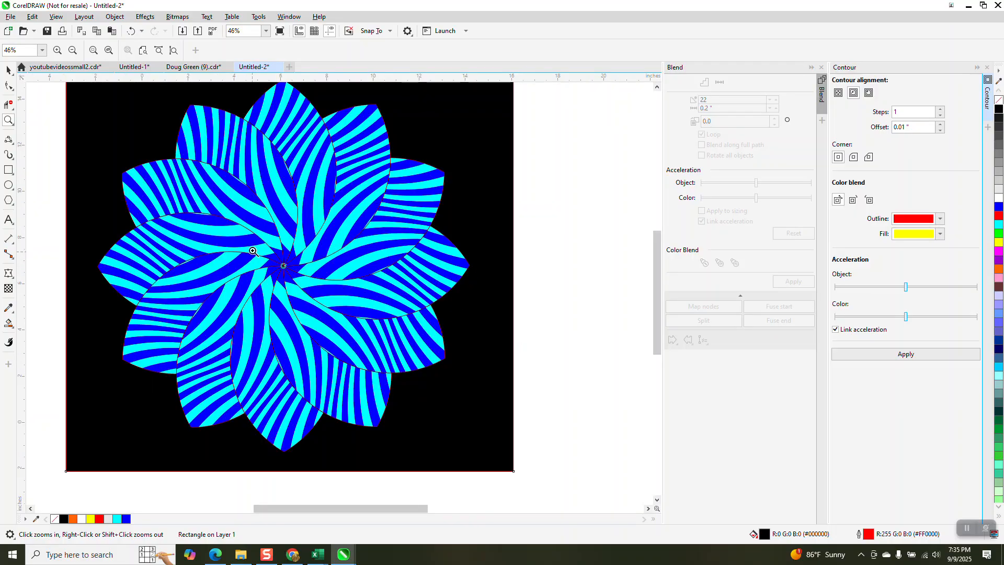
{"action": "scroll", "coordinate": [309, 183], "scroll_direction": "down", "scroll_amount": 1}
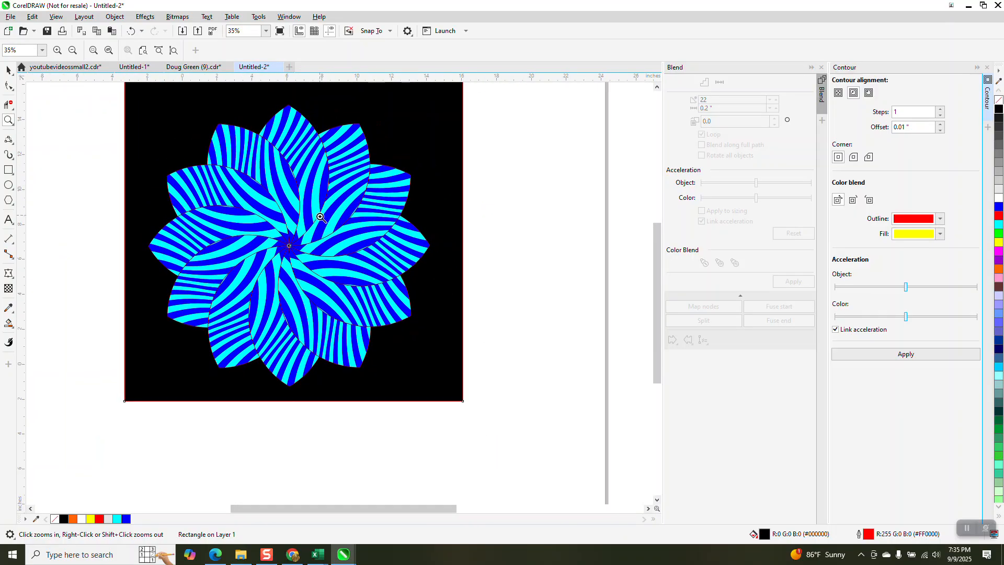
{"action": "scroll", "coordinate": [321, 212], "scroll_direction": "down", "scroll_amount": 1}
Step: Select all petals of the blue and cyan flower, try white and blue outlines, and set their outline colour to black
{"action": "left_click", "coordinate": [8, 69]}
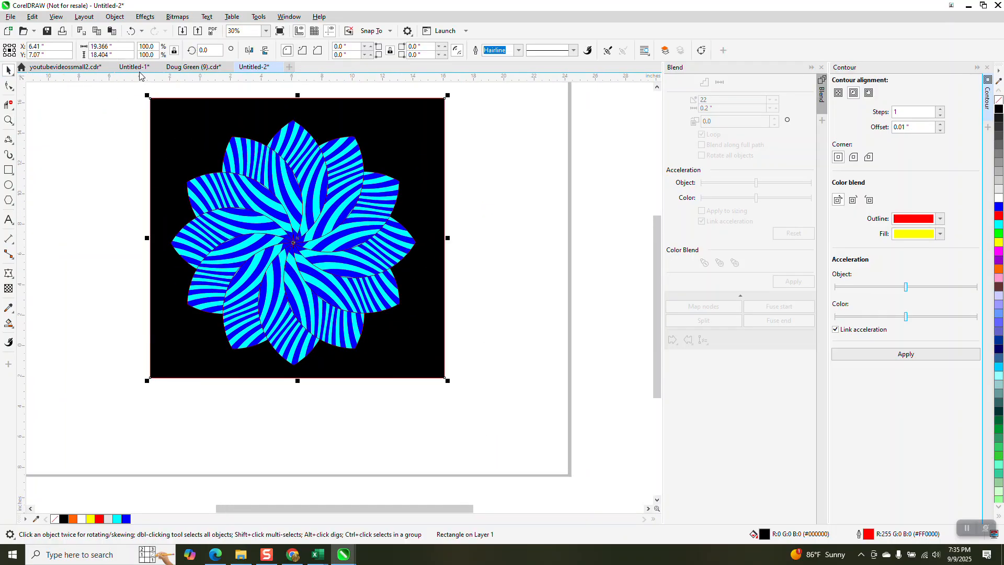
{"action": "left_click_drag", "start_coordinate": [173, 77], "coordinate": [388, 412]}
{"action": "left_click_drag", "start_coordinate": [163, 93], "coordinate": [430, 376]}
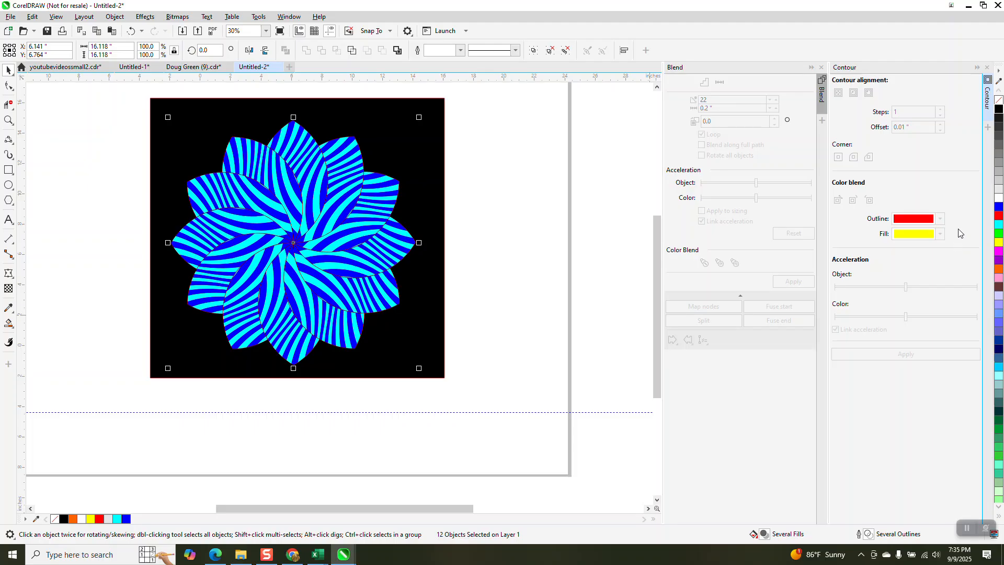
{"action": "right_click", "coordinate": [996, 194]}
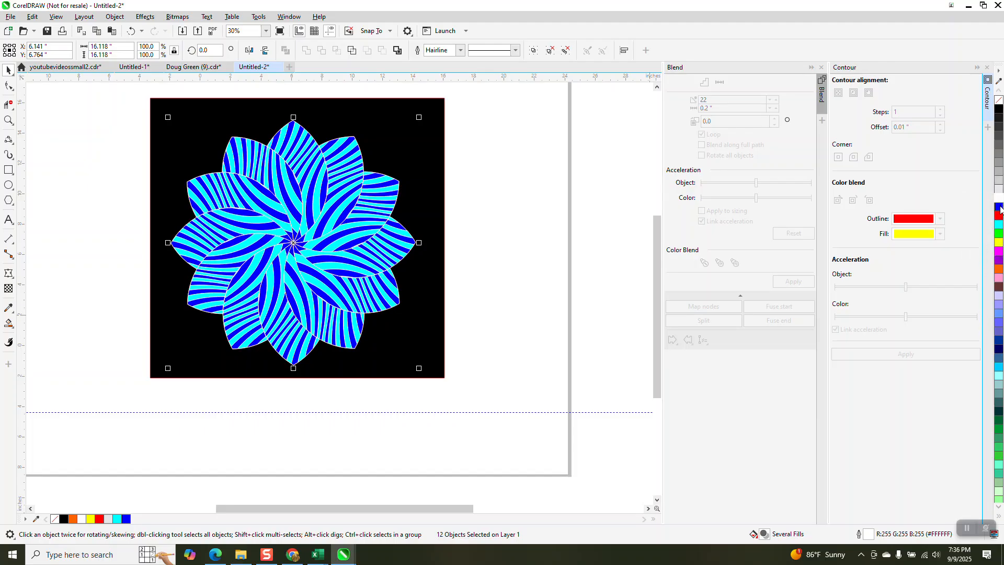
{"action": "right_click", "coordinate": [1000, 208]}
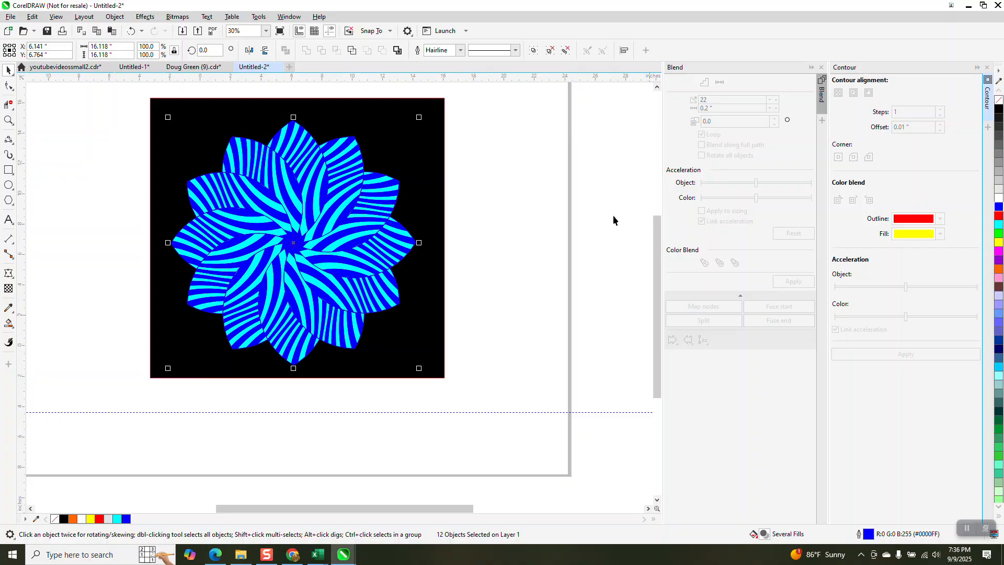
{"action": "right_click", "coordinate": [999, 107]}
{"action": "left_click", "coordinate": [541, 213]}
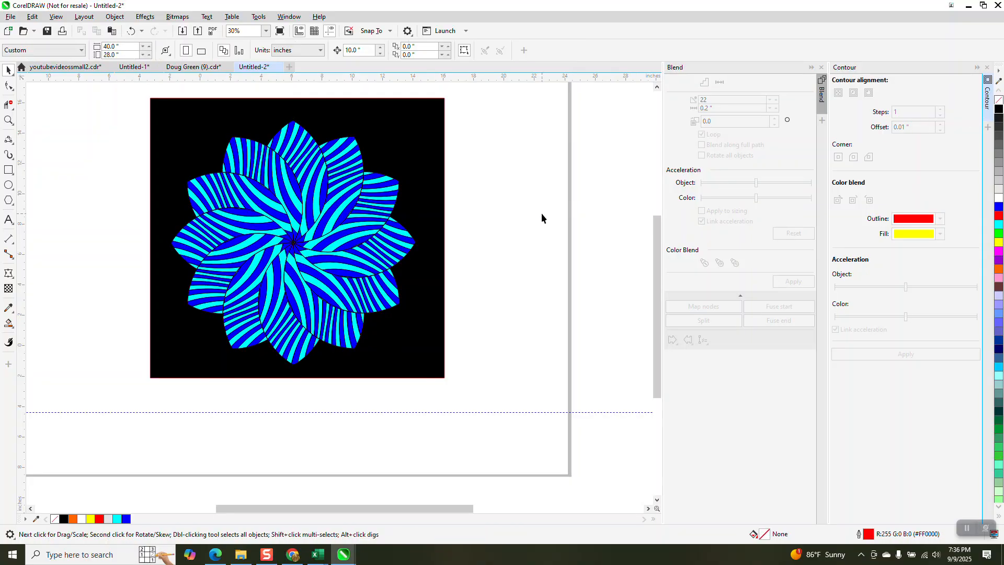
Step: Close the Blend and Contour dockers to show both flowers in a wider drawing area
{"action": "scroll", "coordinate": [529, 219], "scroll_direction": "down", "scroll_amount": 2}
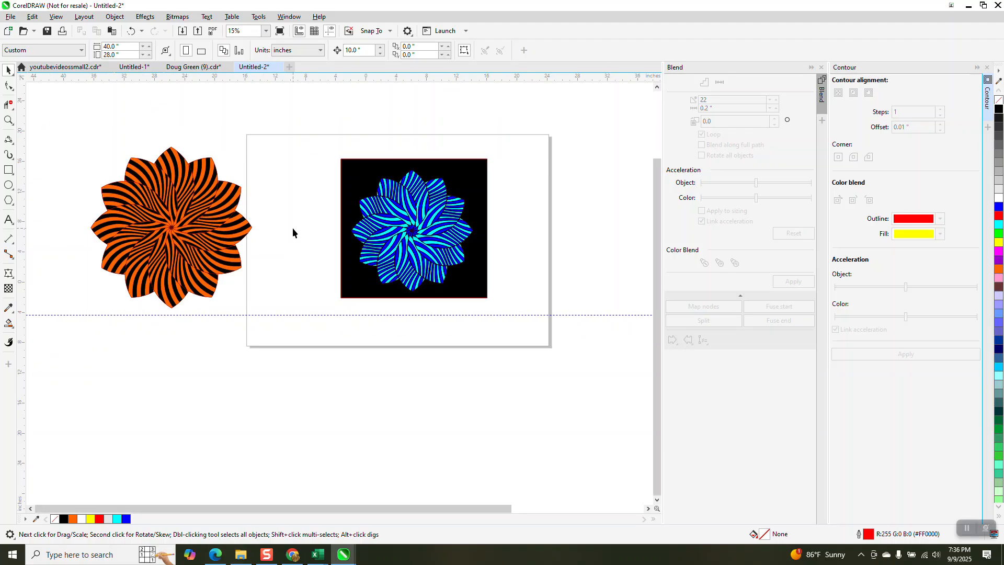
{"action": "left_click", "coordinate": [820, 68]}
{"action": "left_click", "coordinate": [987, 67]}
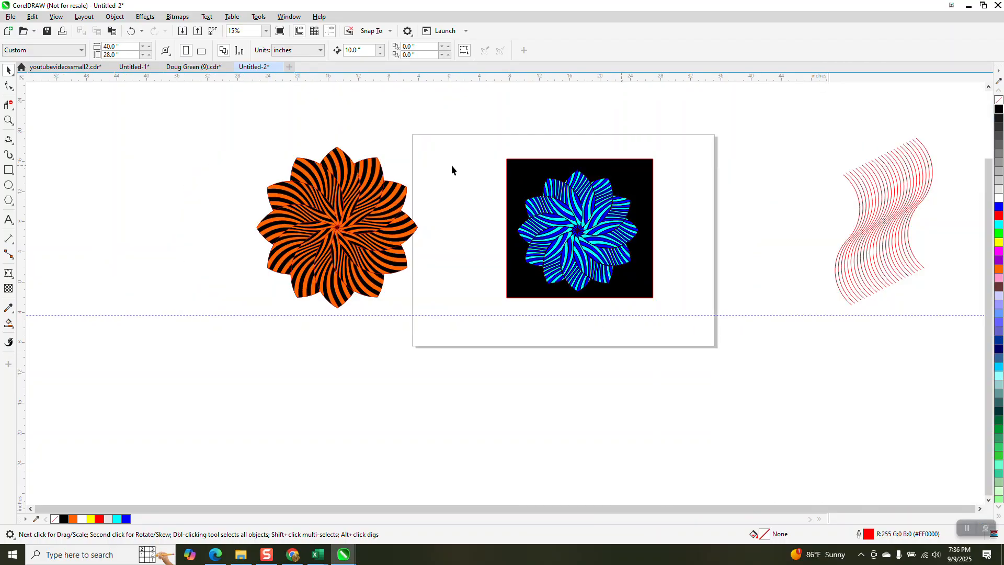